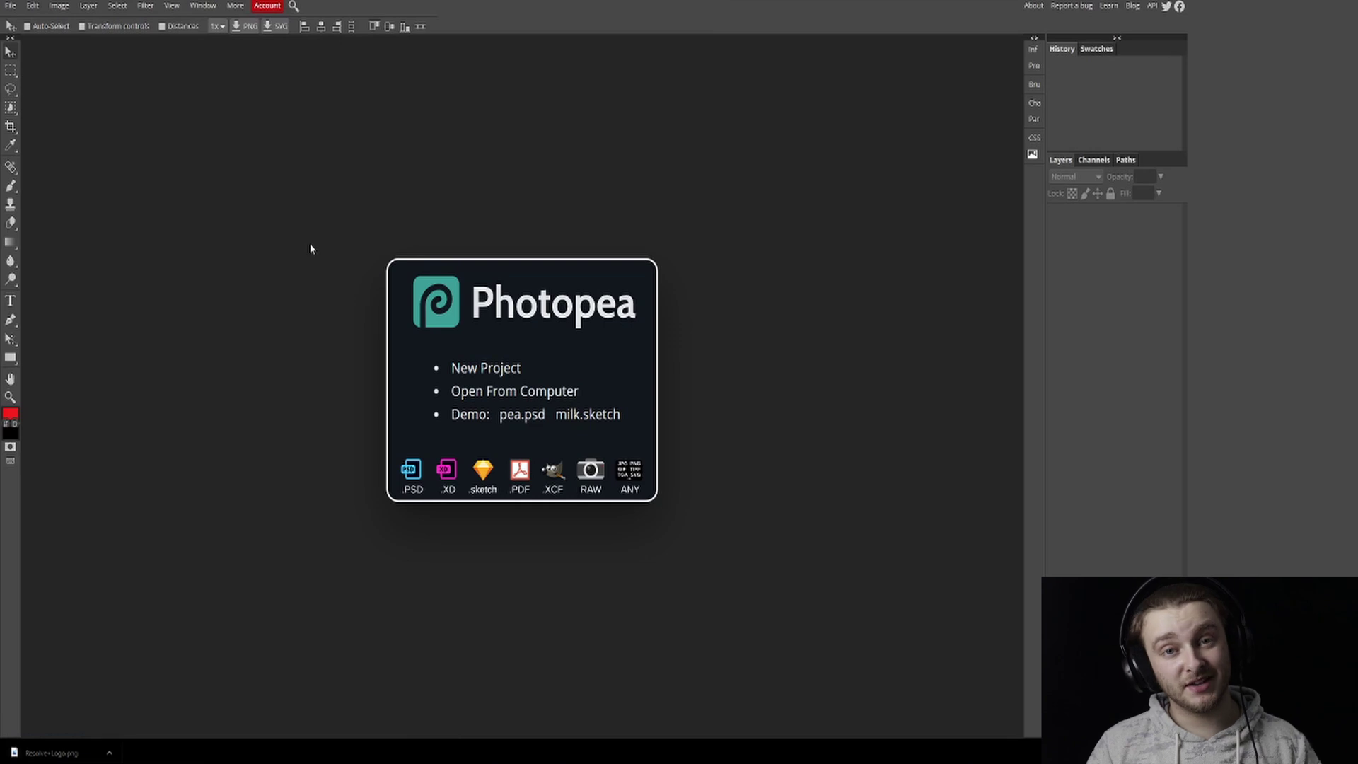
# Open the Resolve+Logo image from the computer.
pyautogui.click(480, 397)
pyautogui.click(141, 217)
pyautogui.doubleClick(140, 217)
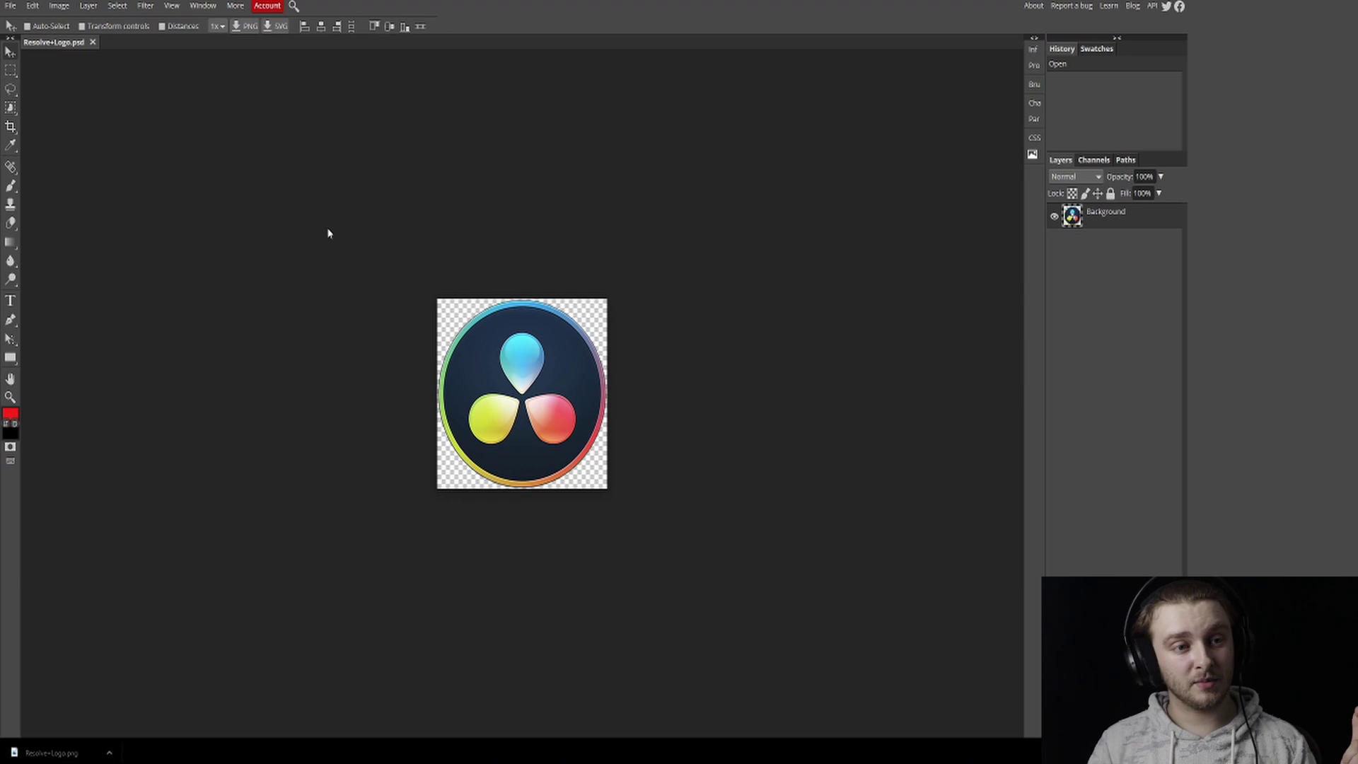
# Resize the logo document's canvas to 3840 × 2160 px, keeping the logo anchored at the centre.
pyautogui.click(64, 7)
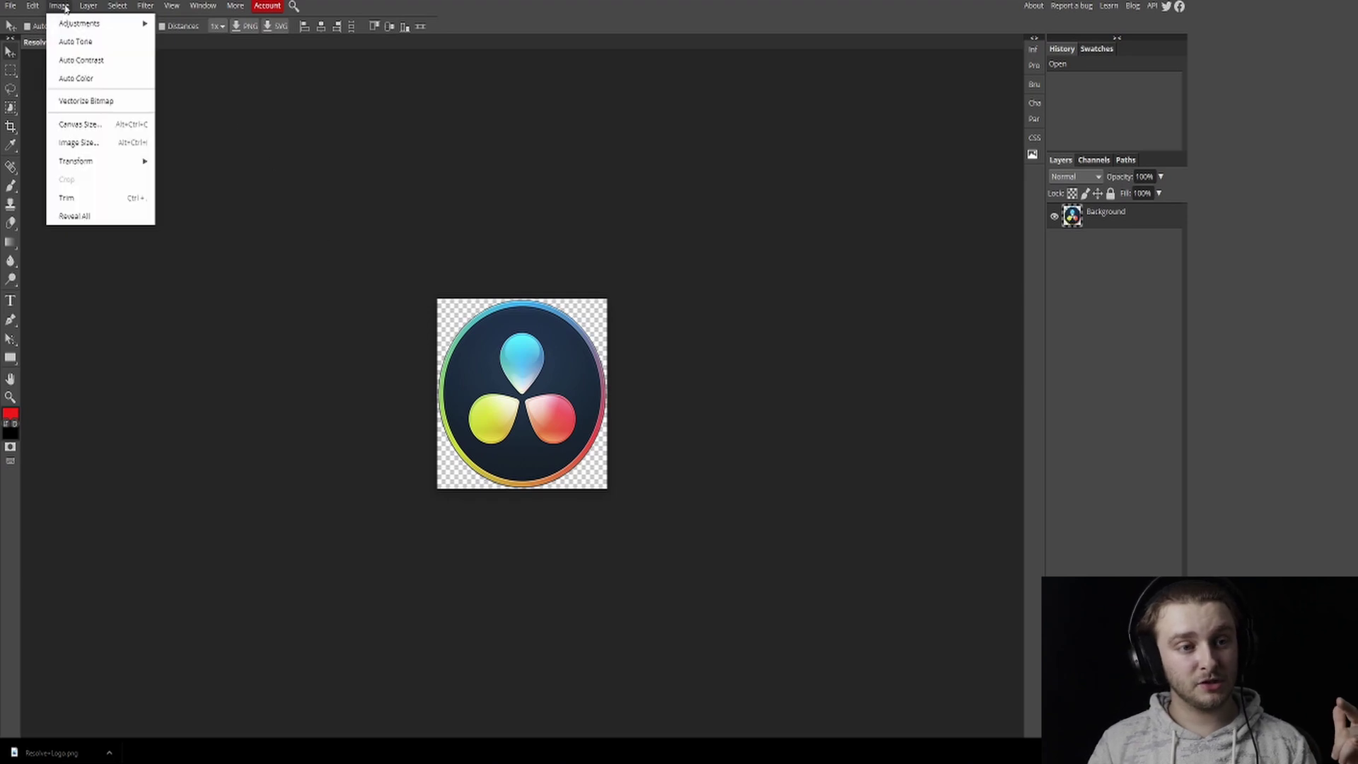
pyautogui.click(84, 124)
pyautogui.doubleClick(125, 121)
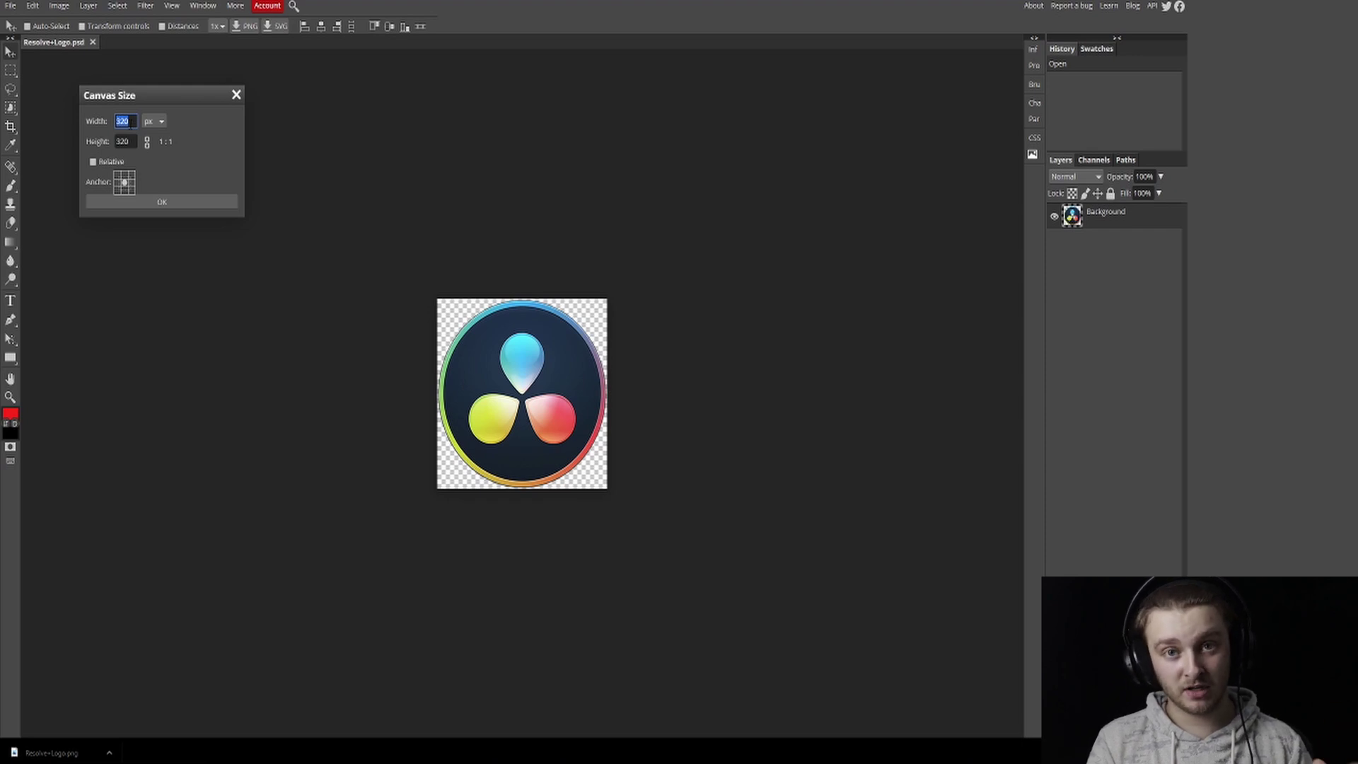
pyautogui.write('3840')
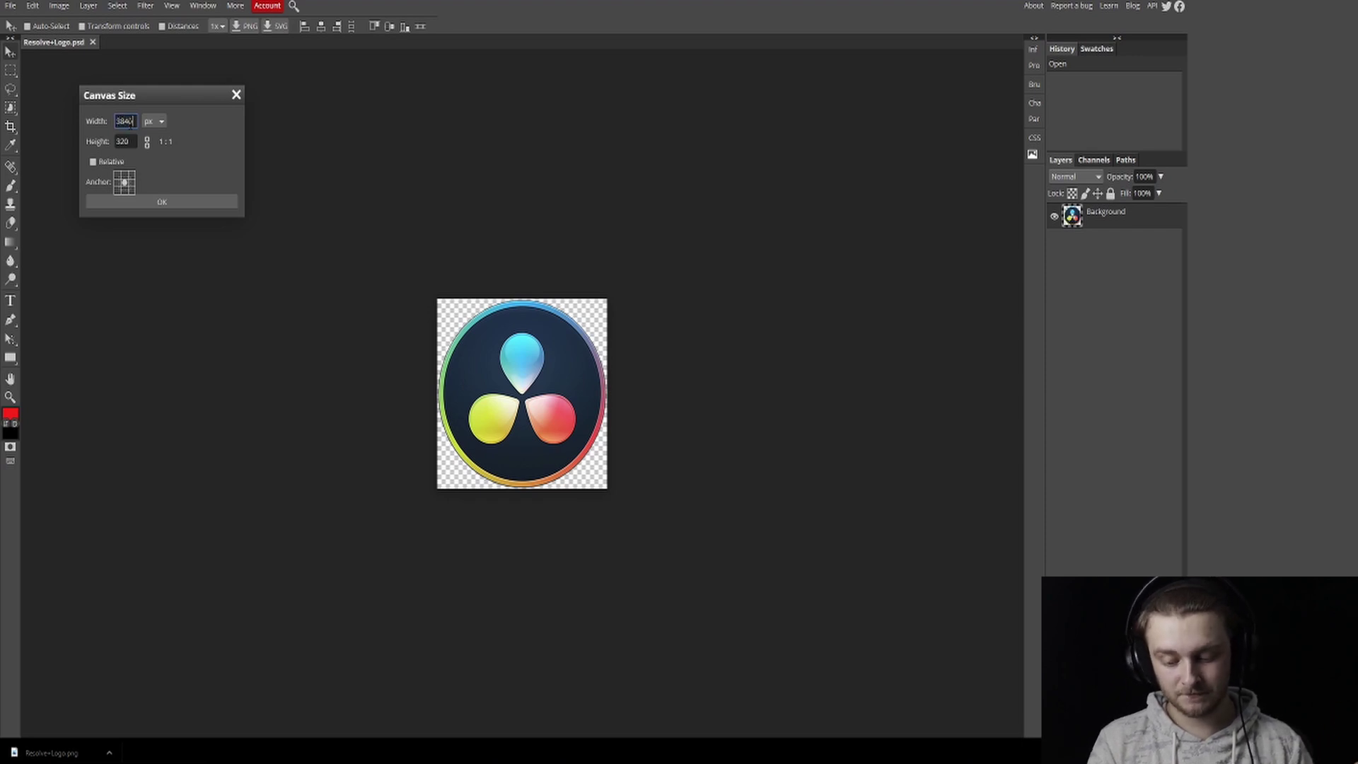
pyautogui.press('Tab')
pyautogui.press('Tab')
pyautogui.write('21')
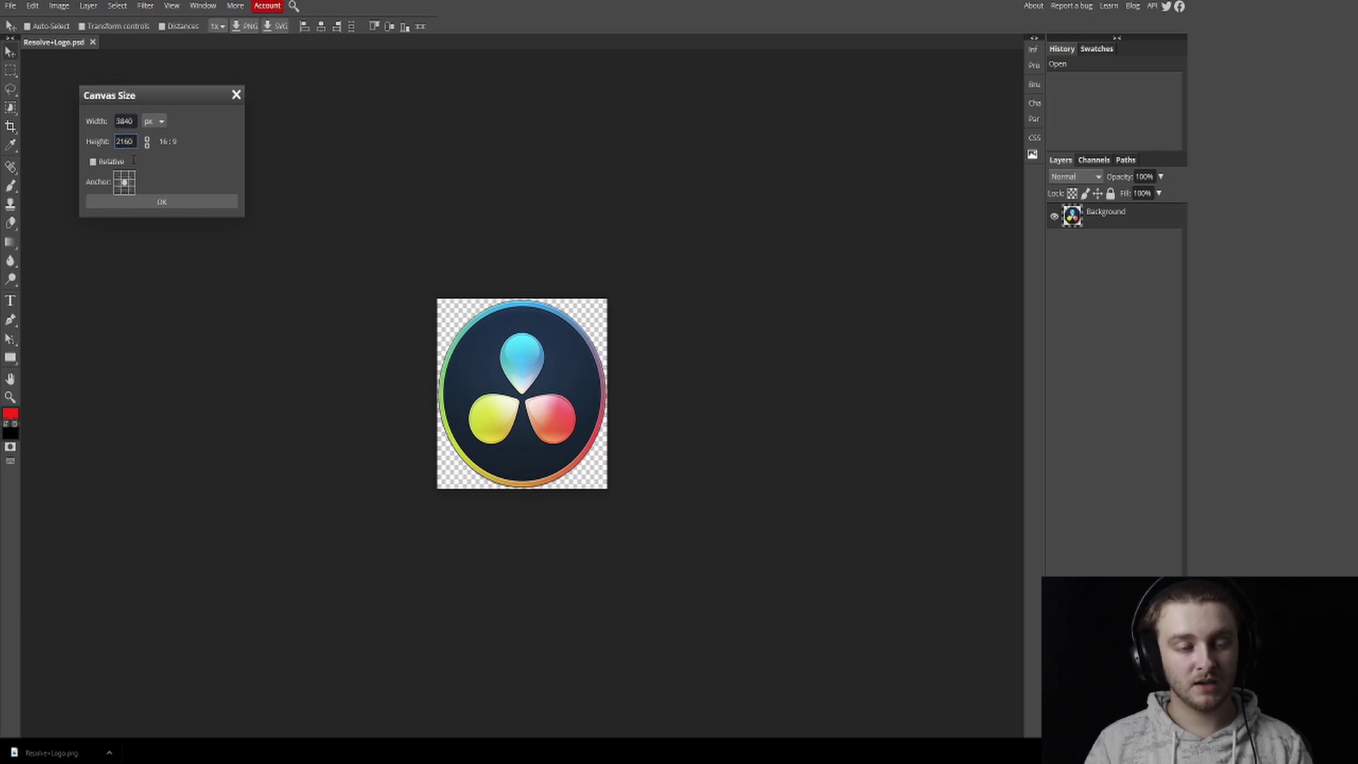
pyautogui.click(145, 202)
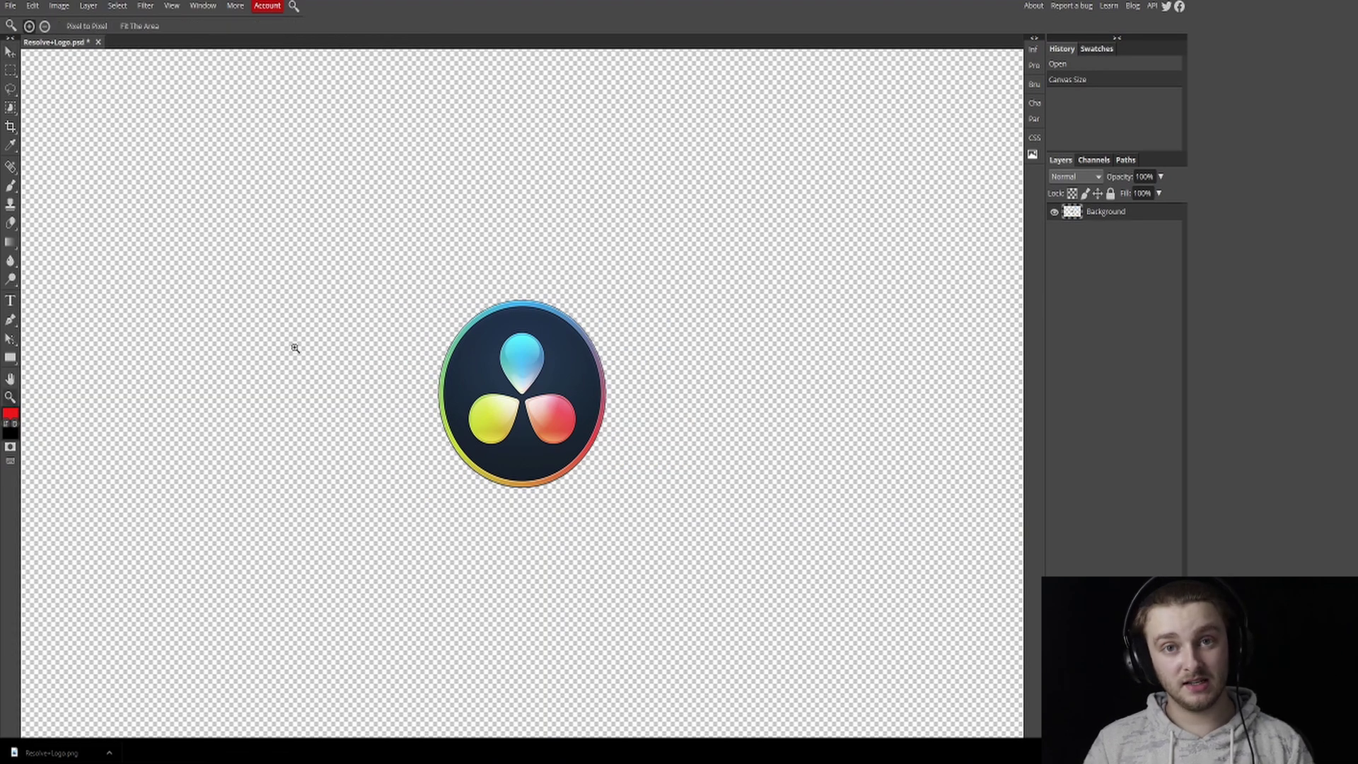
# Move the logo into the upper-left corner of the transparent canvas.
pyautogui.press('z')
pyautogui.keyDown('alt'); pyautogui.click(307, 299); pyautogui.keyUp('alt')
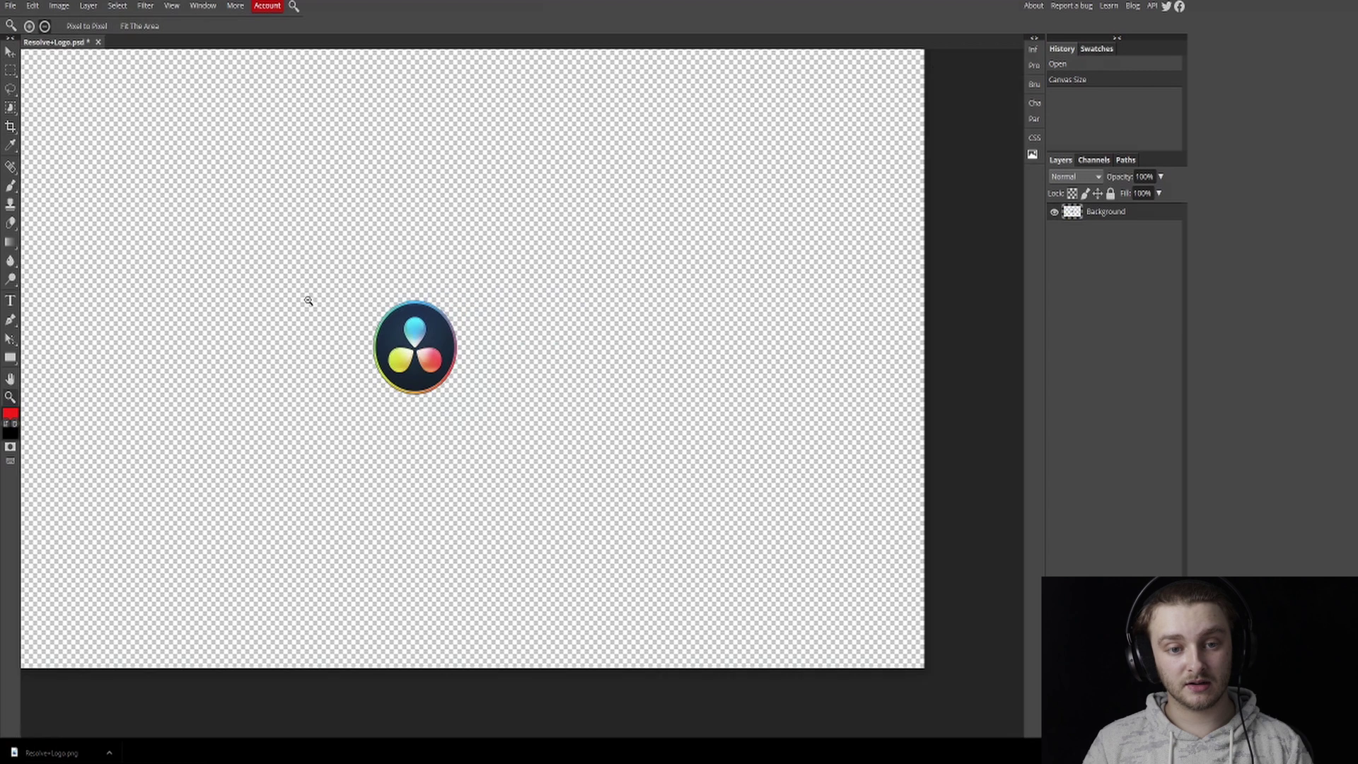
pyautogui.keyDown('alt'); pyautogui.click(306, 298); pyautogui.keyUp('alt')
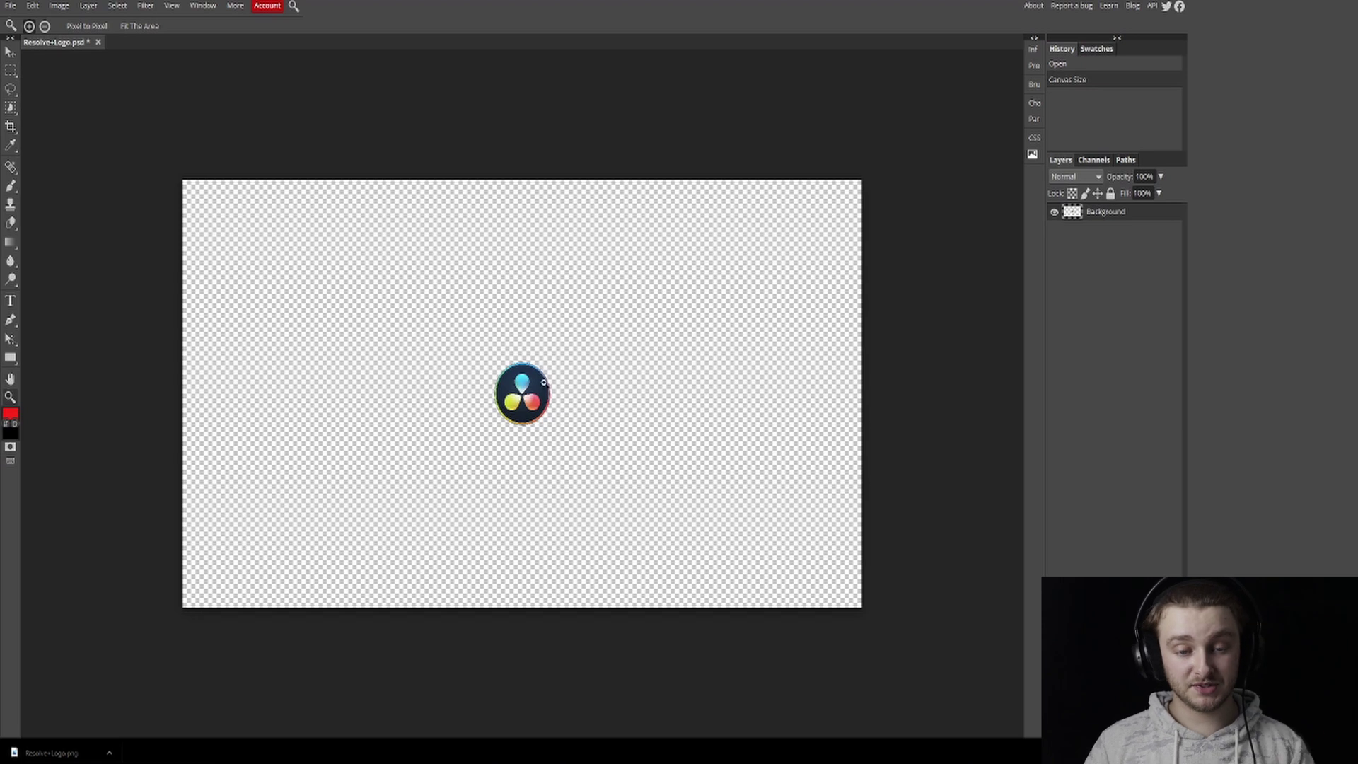
pyautogui.press('v')
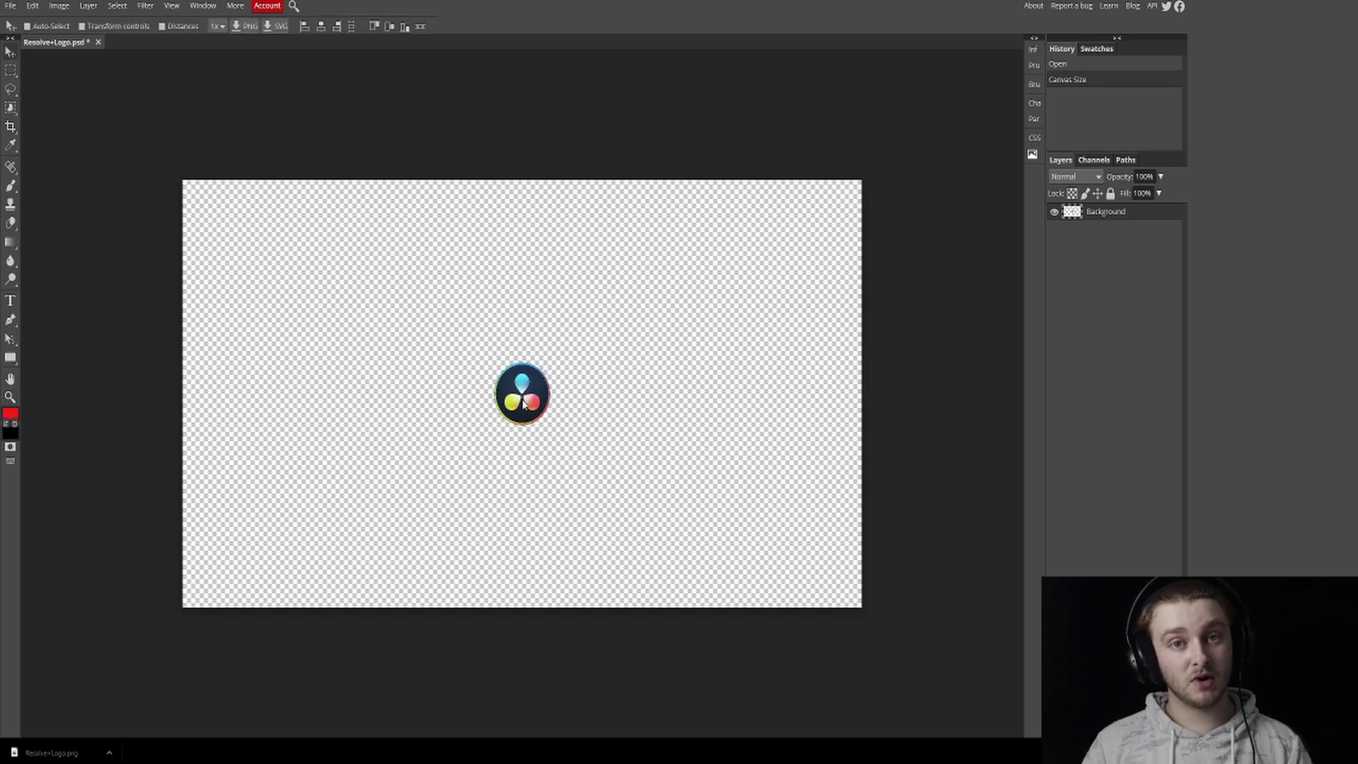
pyautogui.moveTo(524, 403); pyautogui.dragTo(217, 227)
# Export the canvas as a PNG and import the exported file into DaVinci Resolve's media pool.
pyautogui.click(12, 7)
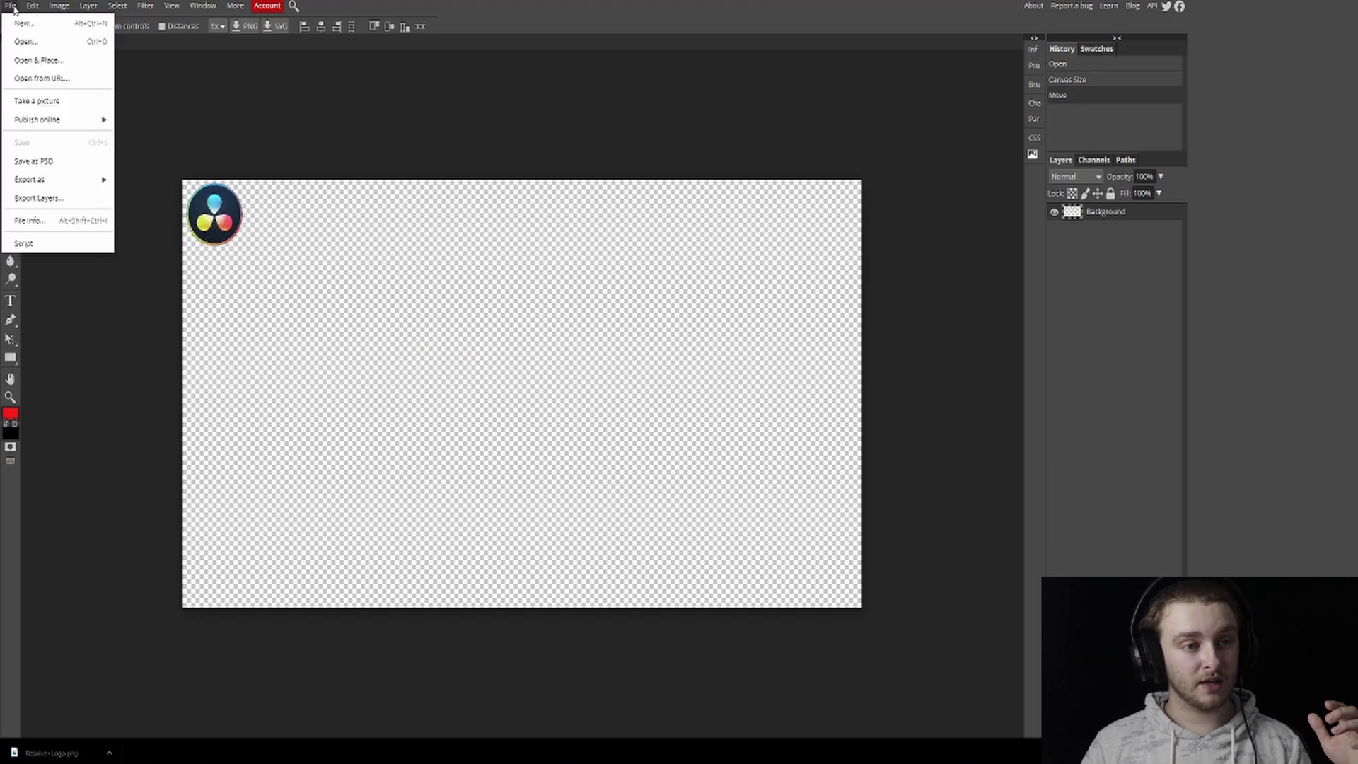
pyautogui.moveTo(55, 186)
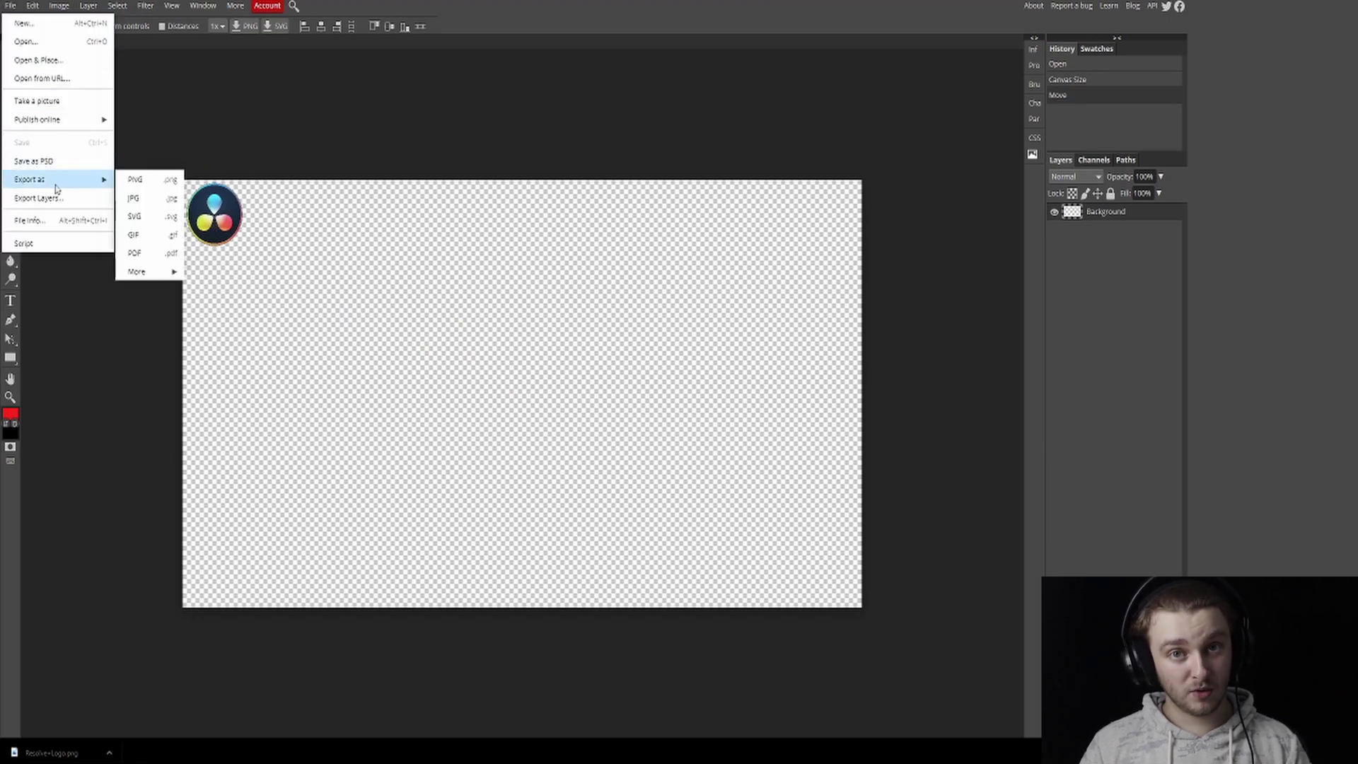
pyautogui.click(134, 181)
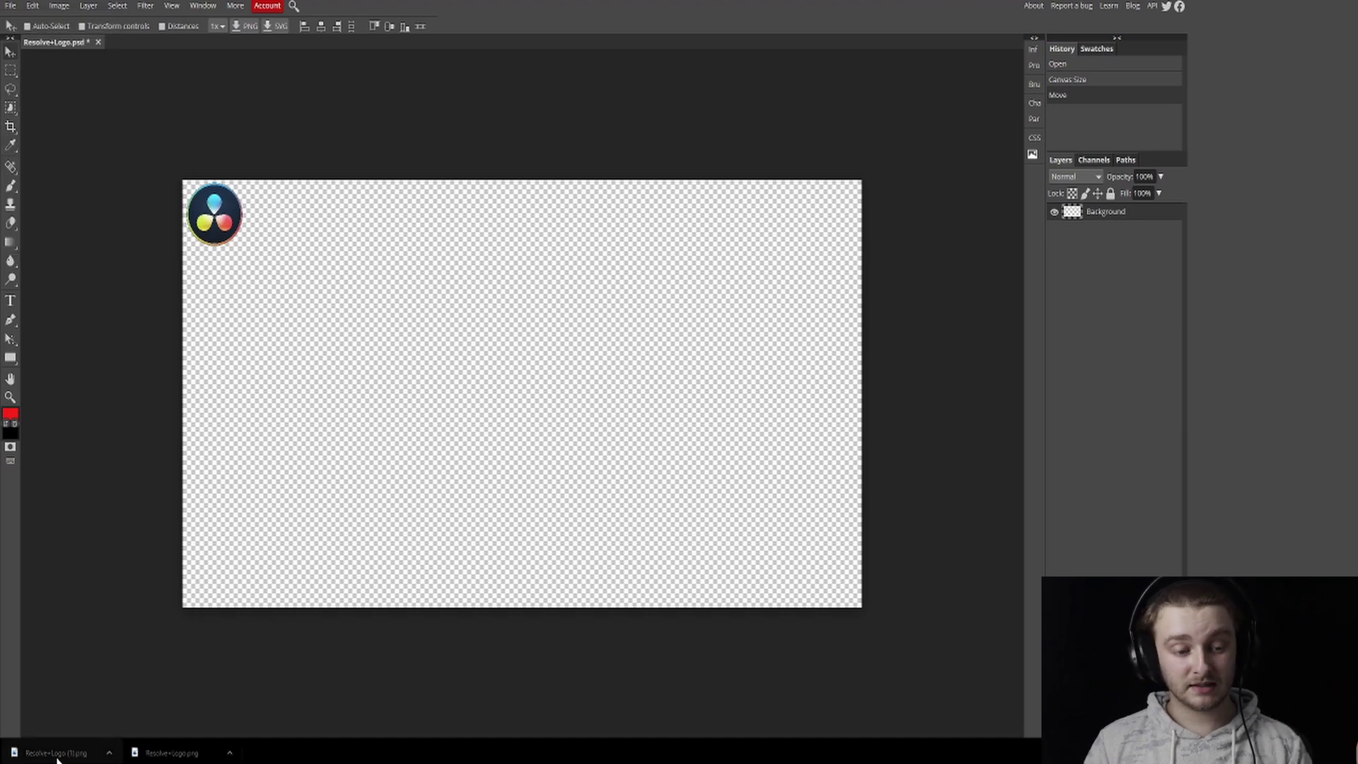
pyautogui.moveTo(56, 759); pyautogui.dragTo(256, 228)
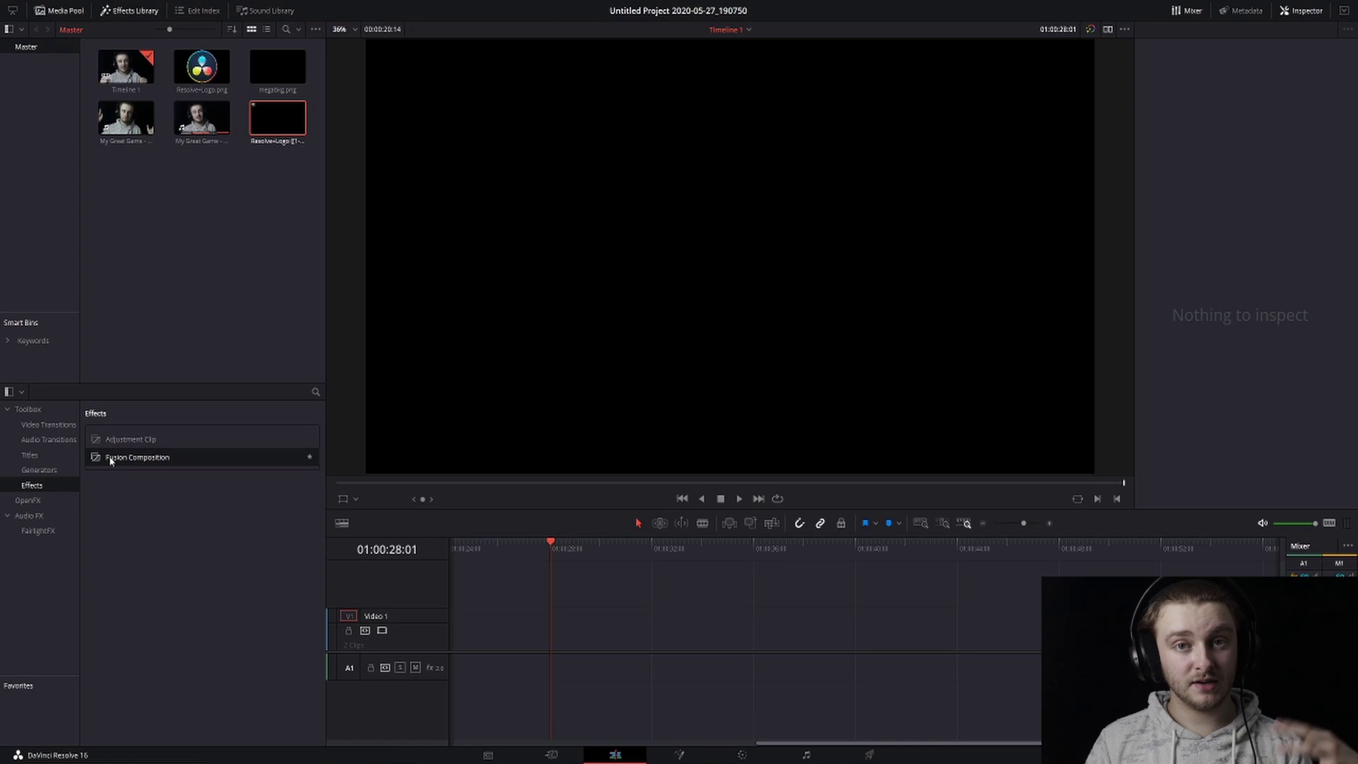
# Place a Fusion Composition on the Video 1 track at the playhead and set its clip duration to 20 seconds.
pyautogui.moveTo(111, 460); pyautogui.dragTo(554, 630)
pyautogui.click(567, 638)
pyautogui.click(574, 630)
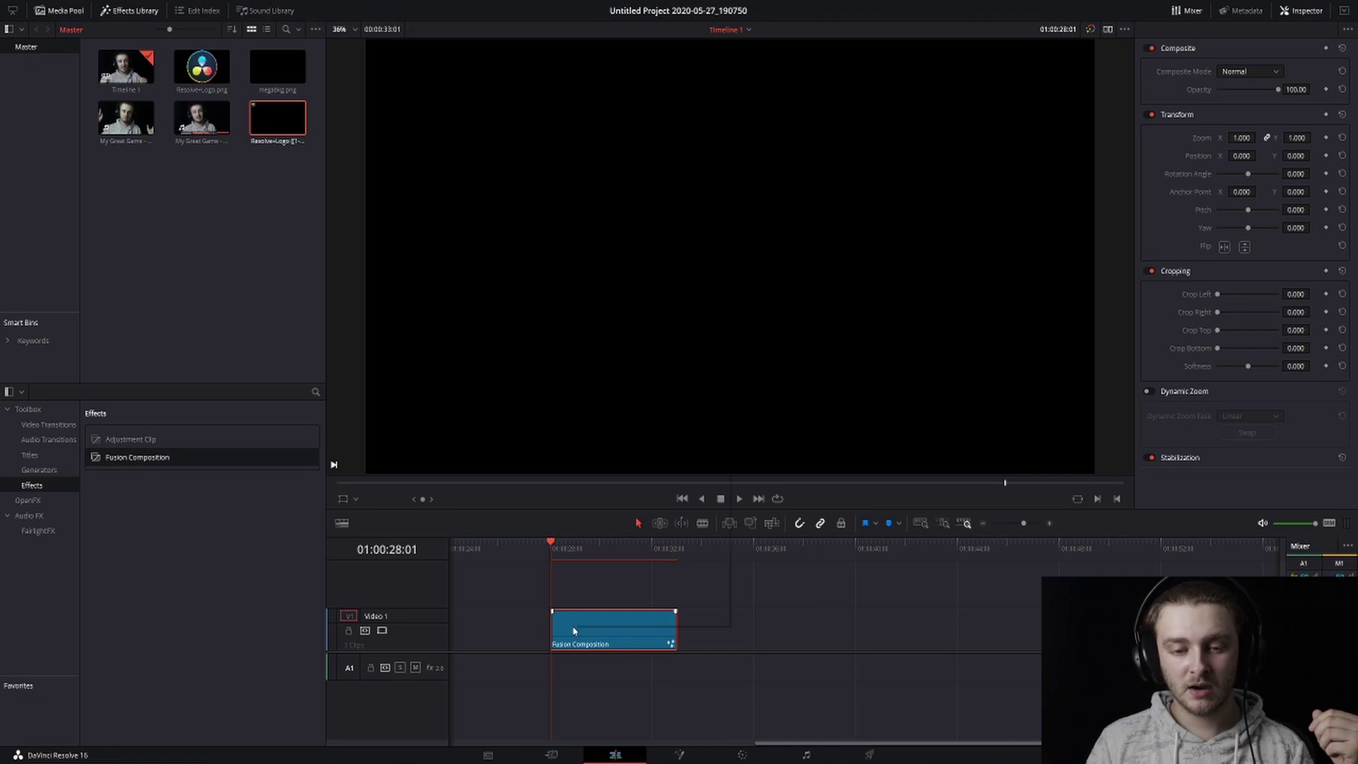
pyautogui.rightClick(573, 630)
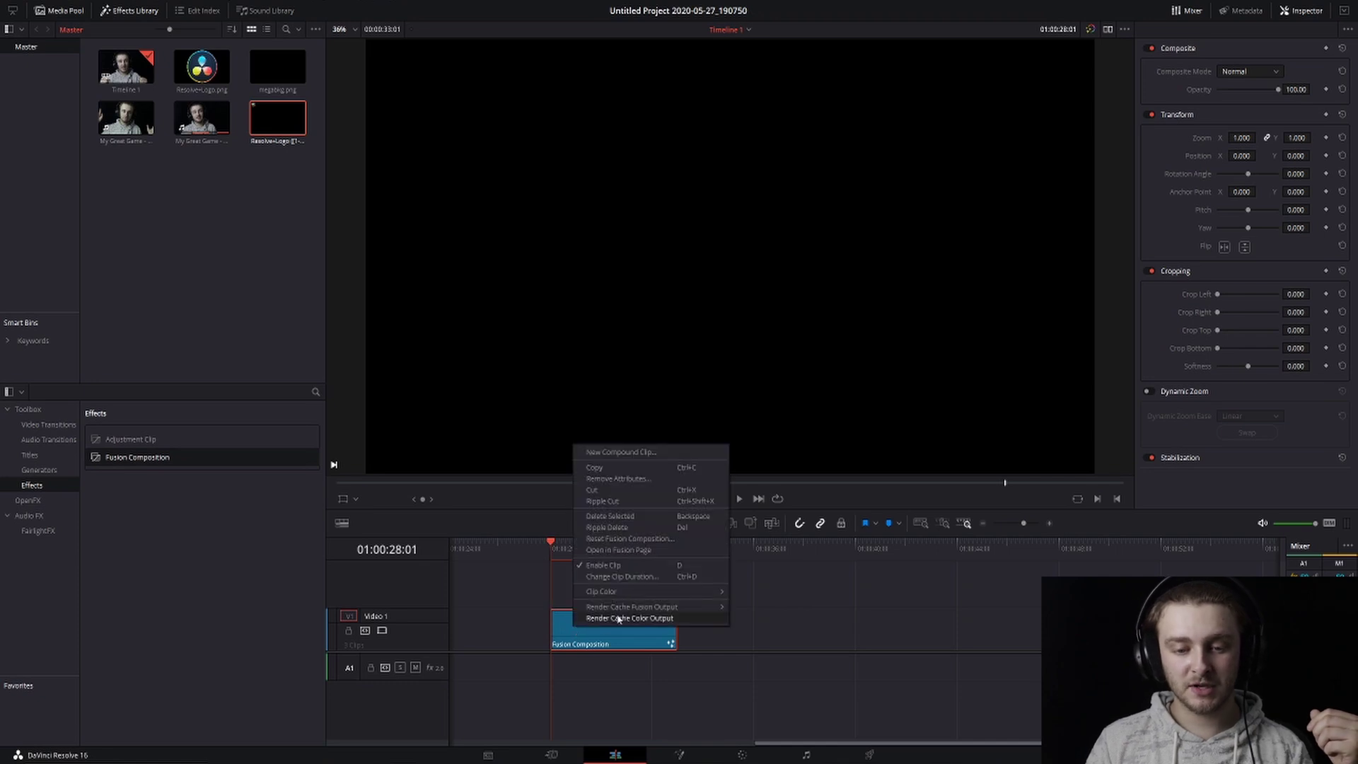
pyautogui.click(625, 577)
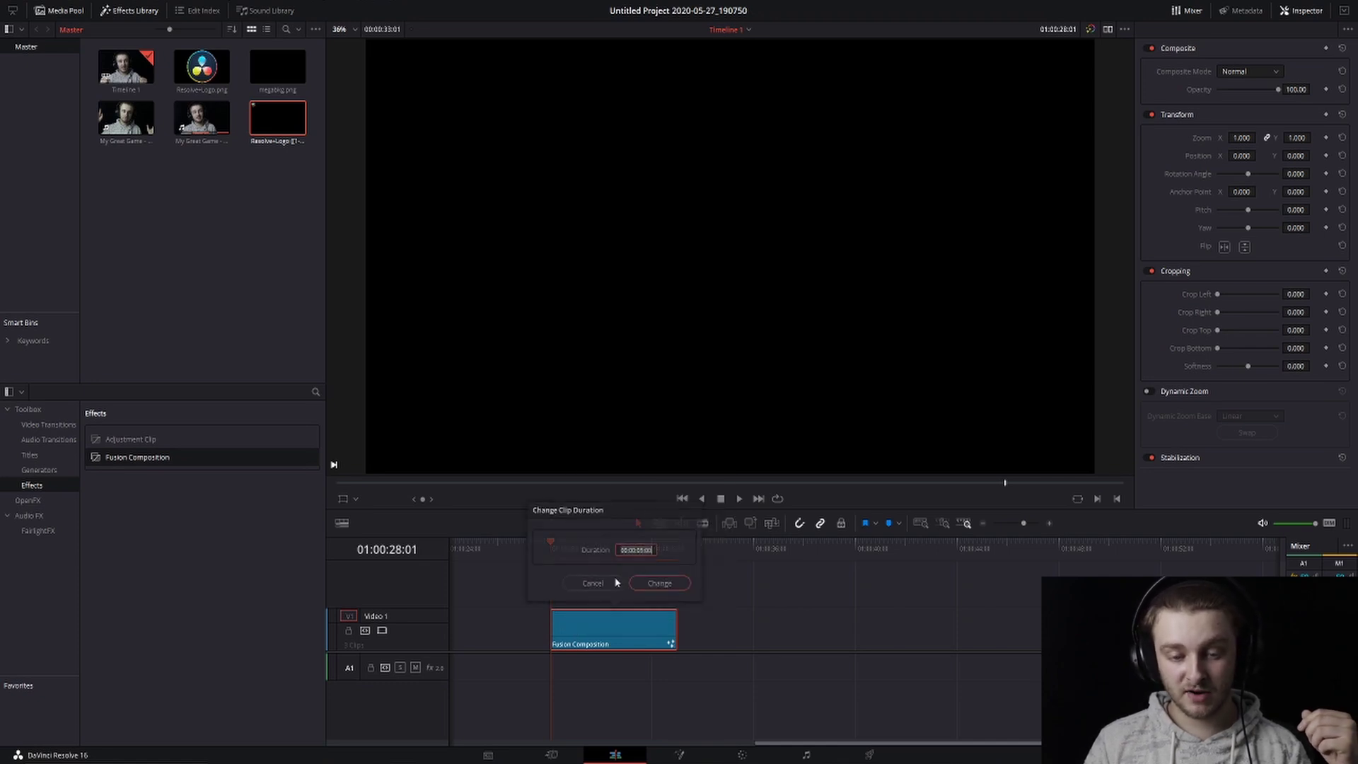
pyautogui.click(668, 583)
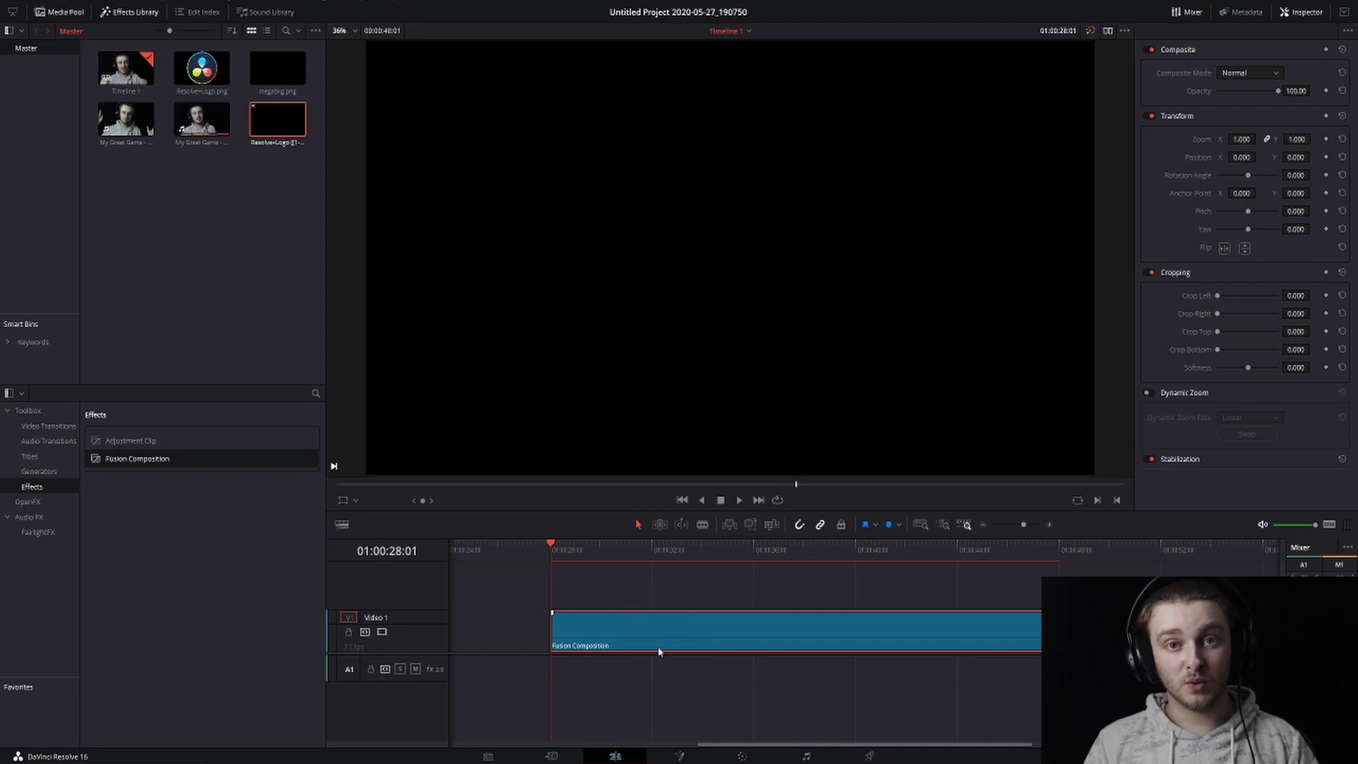
# Open the composition in Fusion, move MediaOut1 further along, and add the exported logo PNG as a media node feeding it.
pyautogui.click(679, 756)
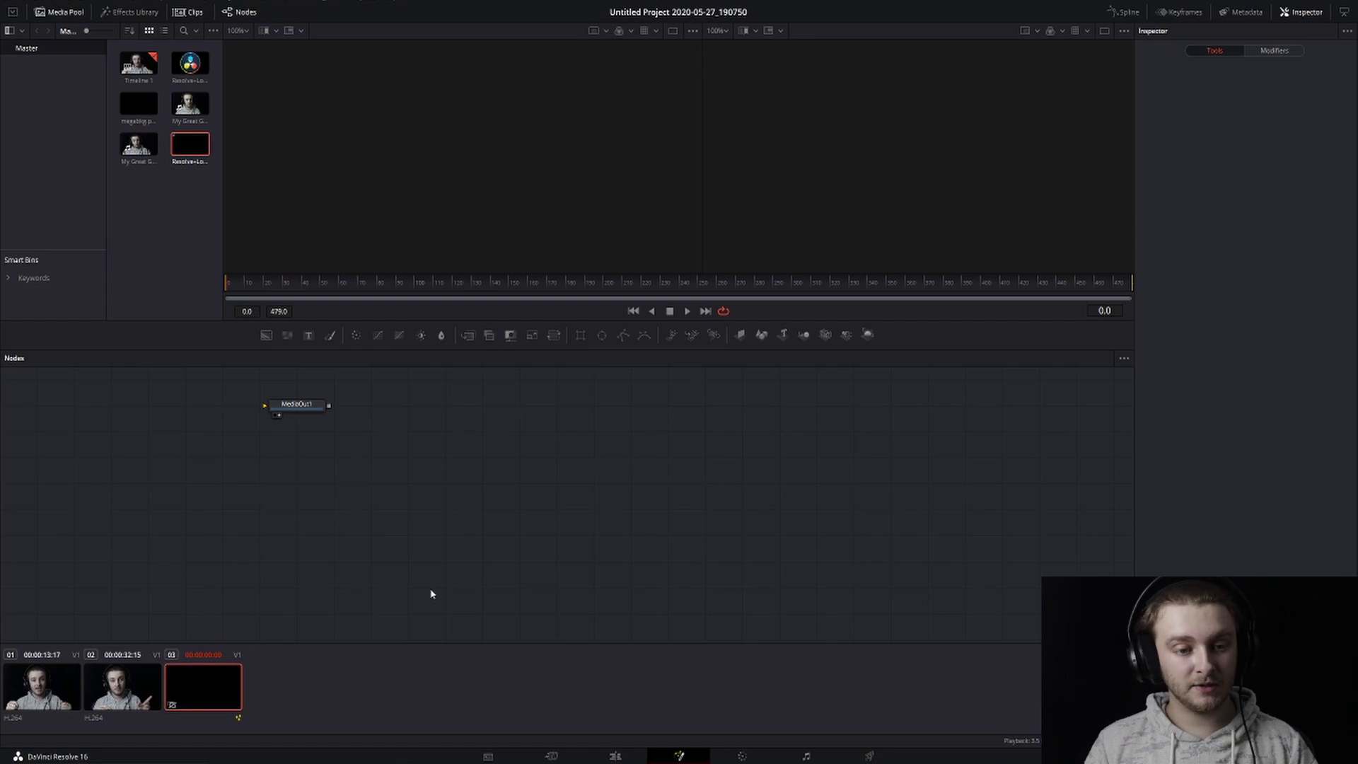
pyautogui.moveTo(311, 407); pyautogui.dragTo(831, 461)
pyautogui.click(773, 520)
pyautogui.moveTo(186, 148); pyautogui.dragTo(807, 460)
pyautogui.click(856, 74)
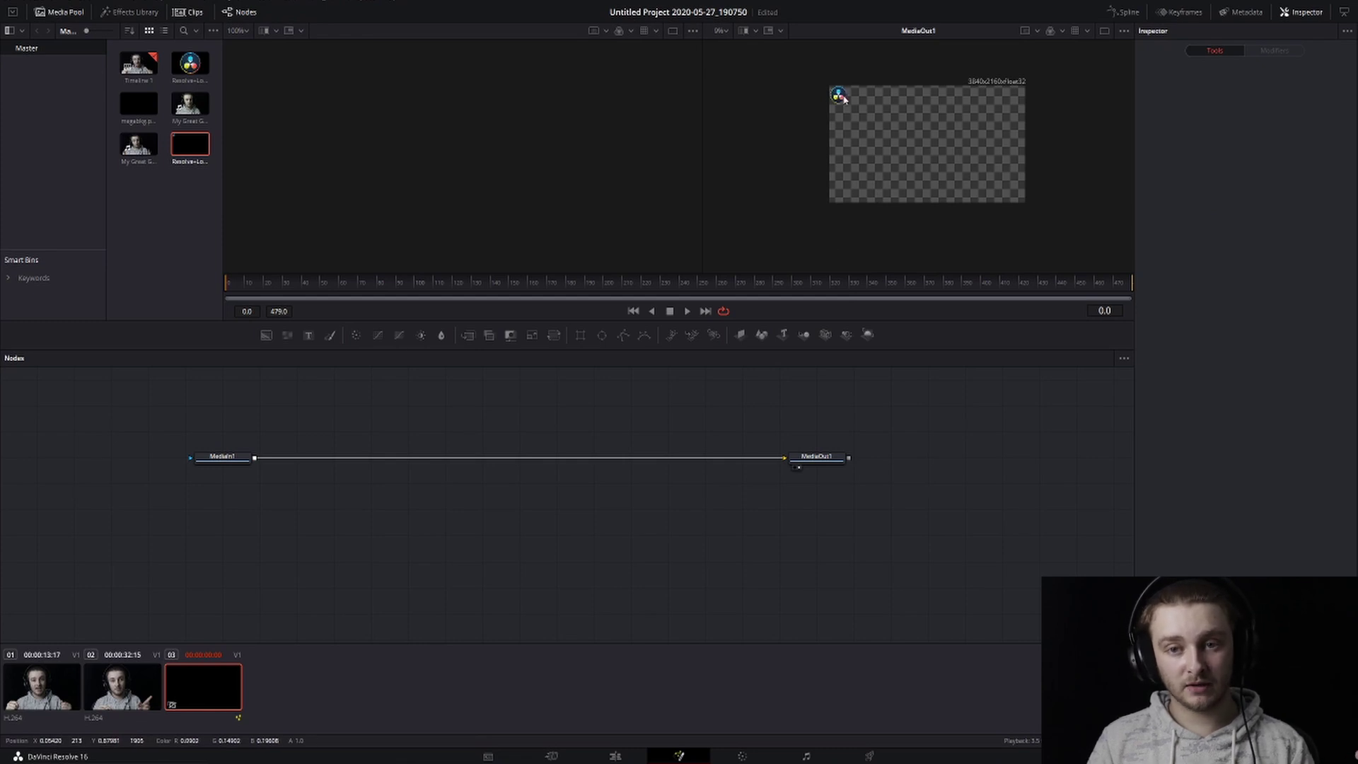
# Add a Duplicate node after MediaIn1 and offset its copy horizontally beside the original logo, Center X about 0.60.
pyautogui.click(244, 456)
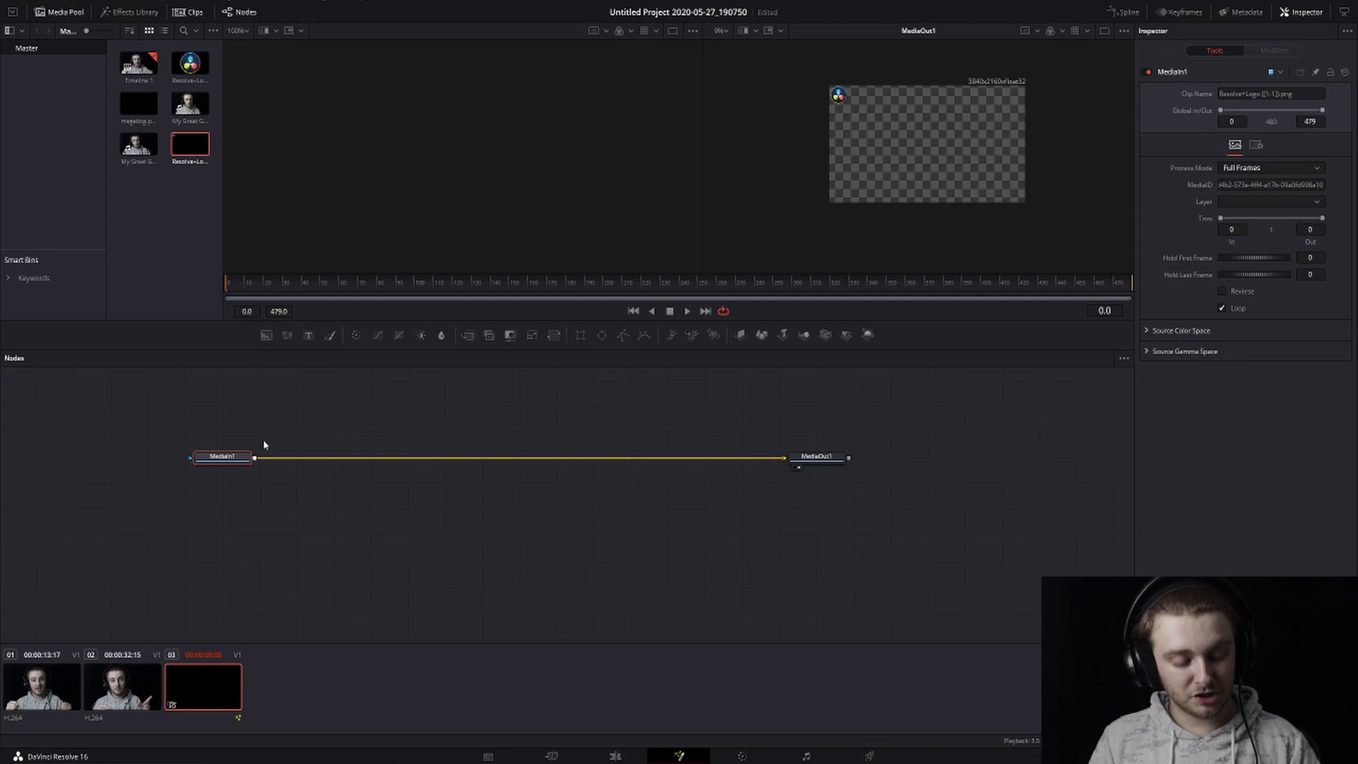
pyautogui.hotkey('shift', 'space')
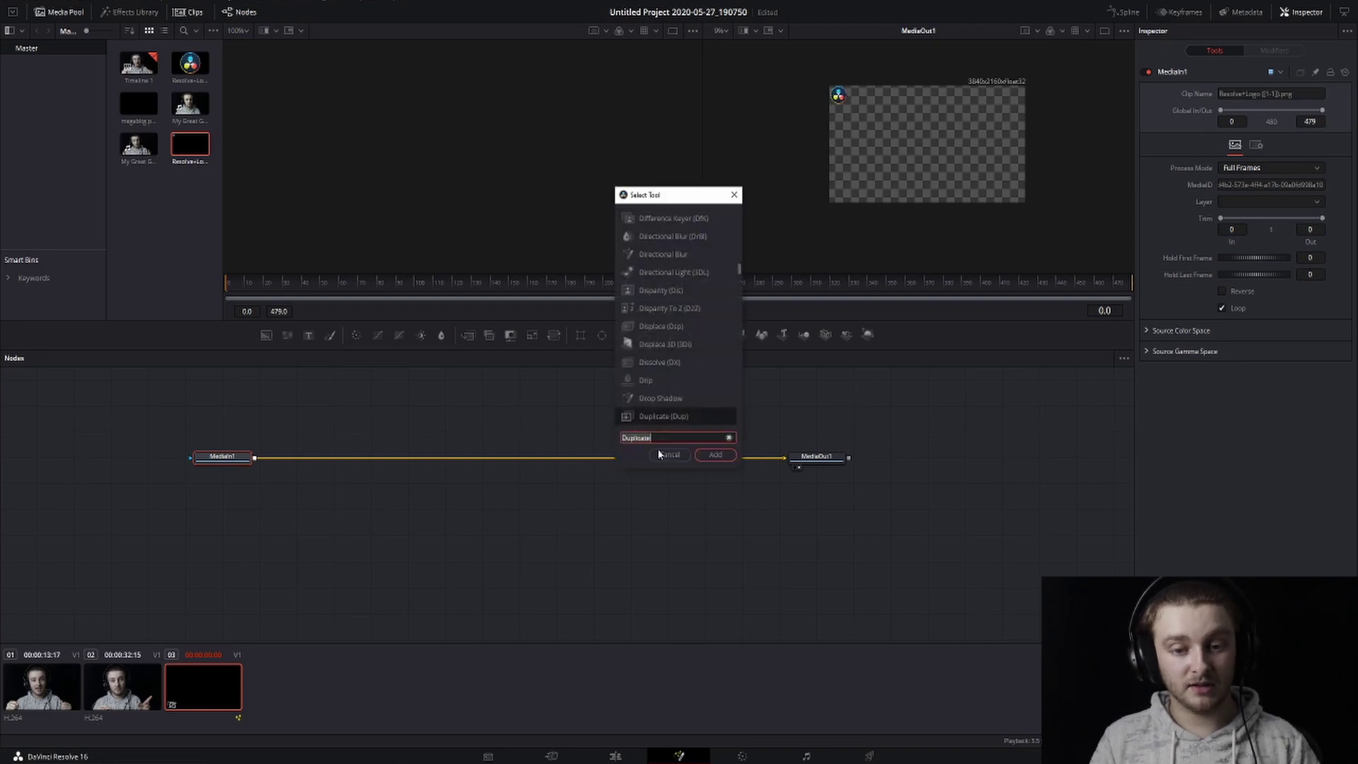
pyautogui.click(716, 456)
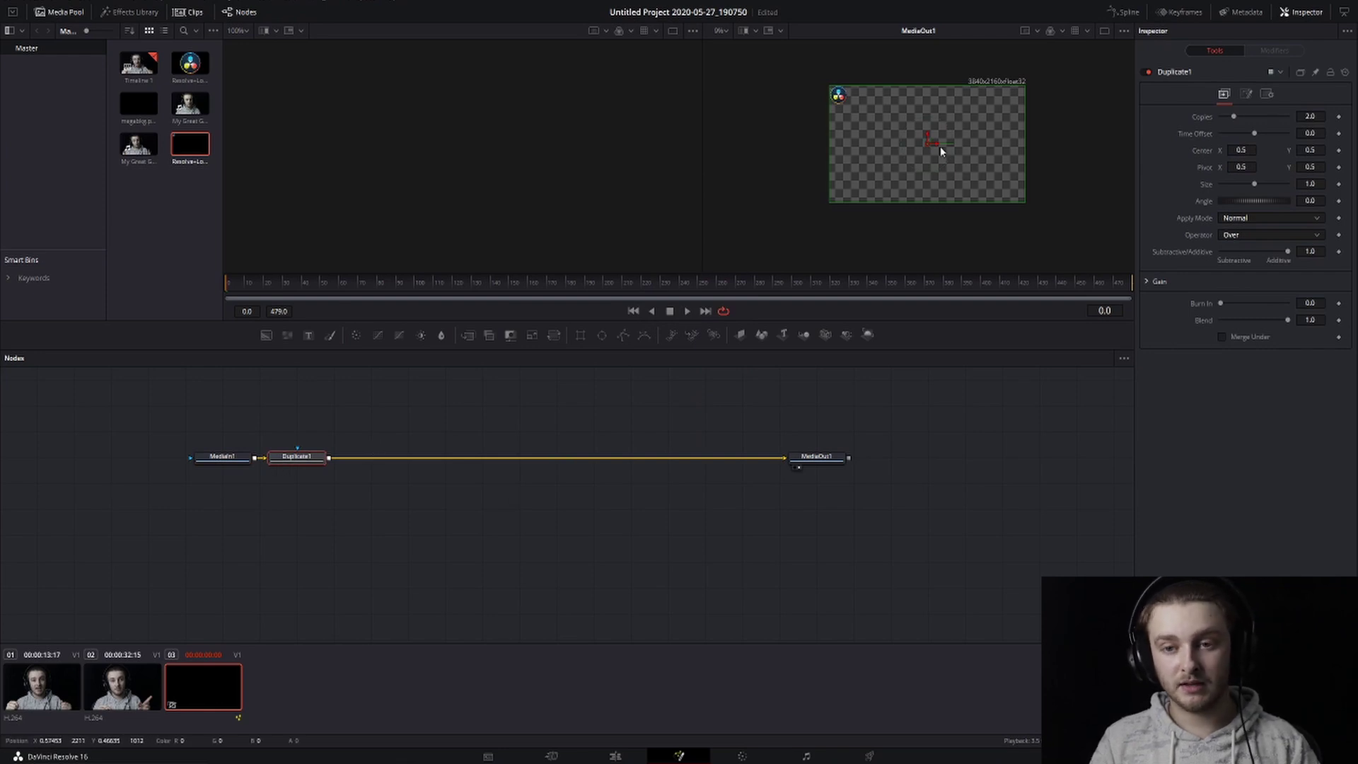
pyautogui.moveTo(934, 147); pyautogui.dragTo(955, 145)
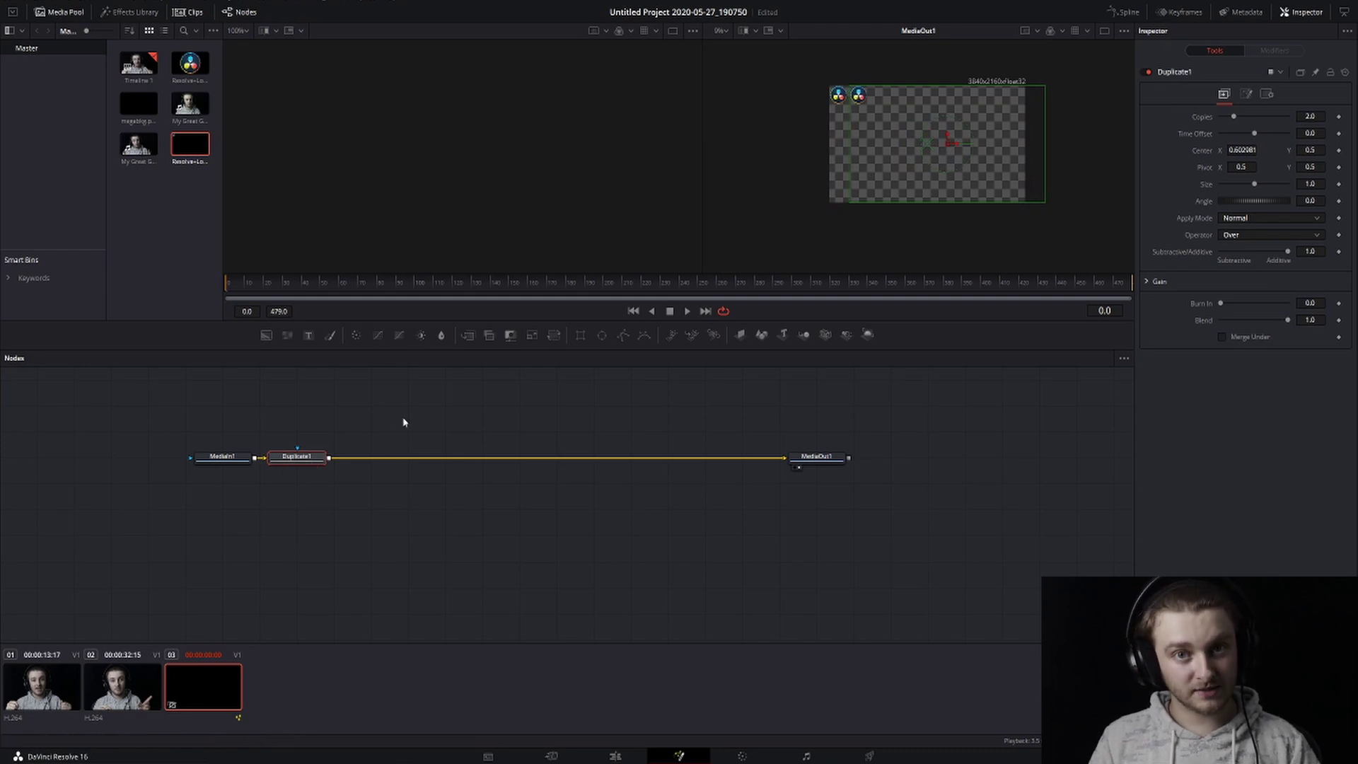
# Add a second Duplicate node after Duplicate1 and offset the logo pair horizontally to Center X about 0.71.
pyautogui.hotkey('shift', 'space')
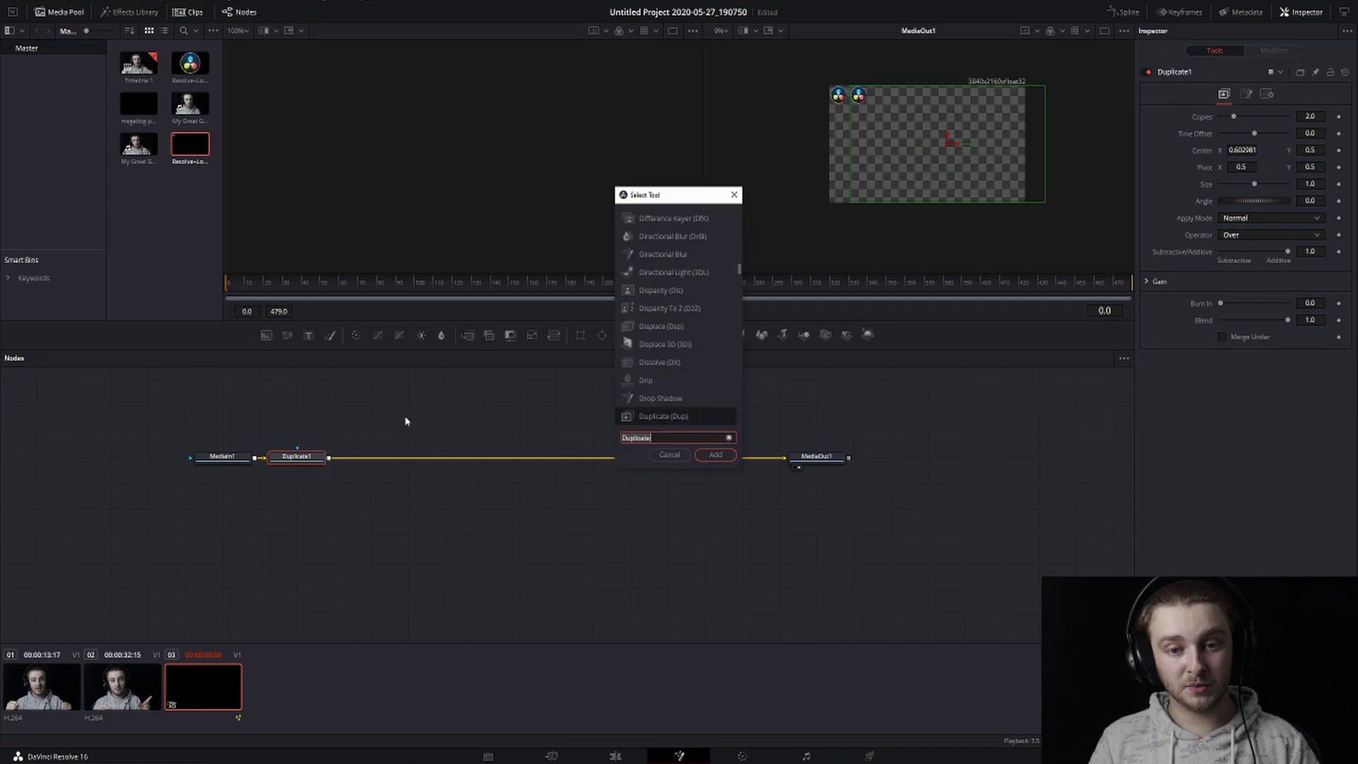
pyautogui.press('Return')
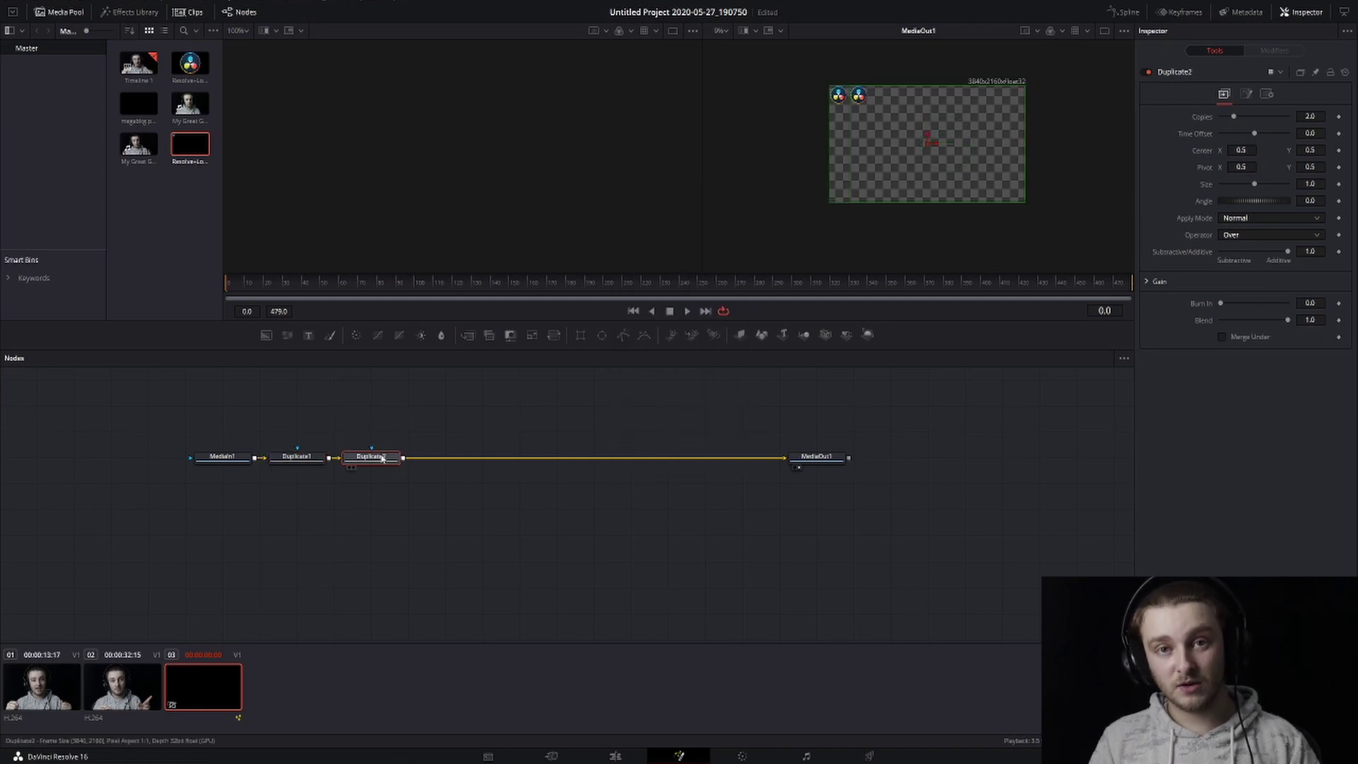
pyautogui.moveTo(936, 145); pyautogui.dragTo(977, 143)
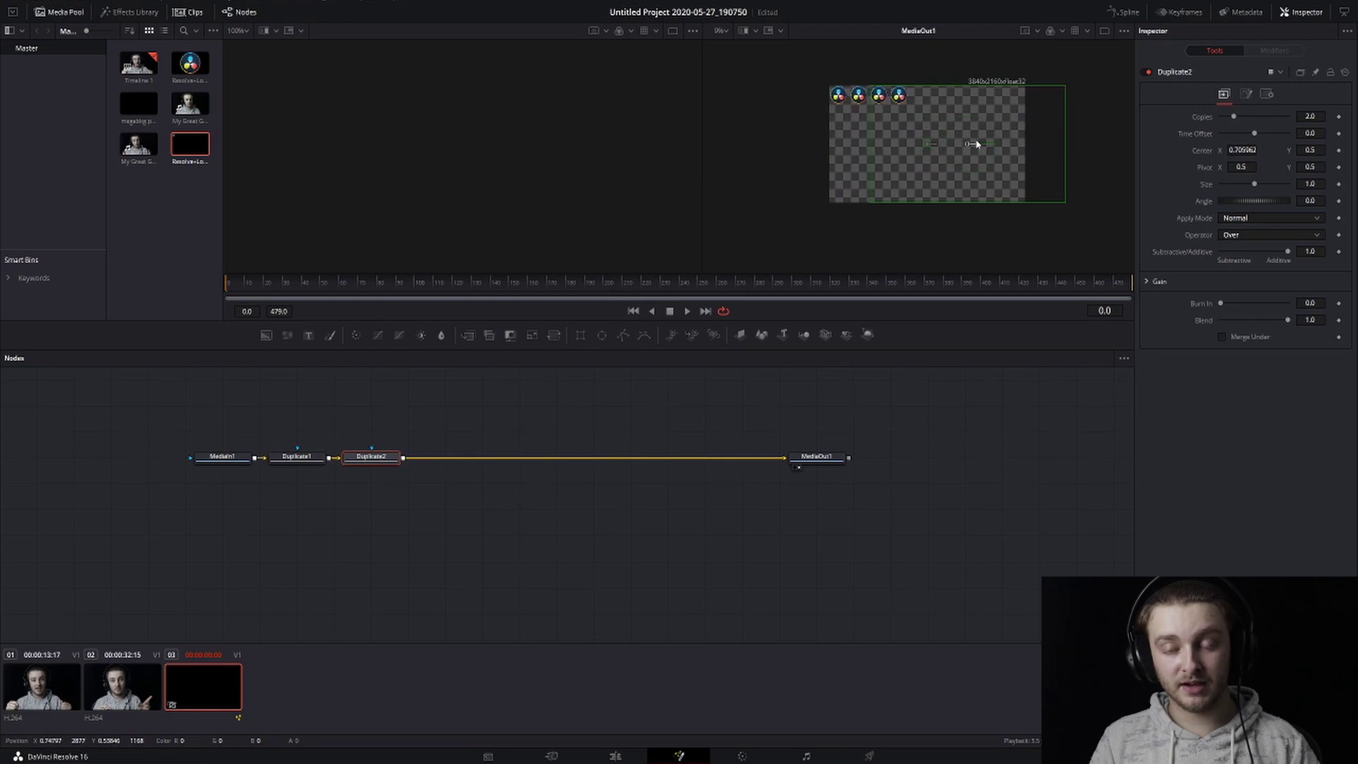
# Add a third Duplicate node after Duplicate2 and offset the four logos horizontally so the copies continue the row.
pyautogui.hotkey('shift', 'space')
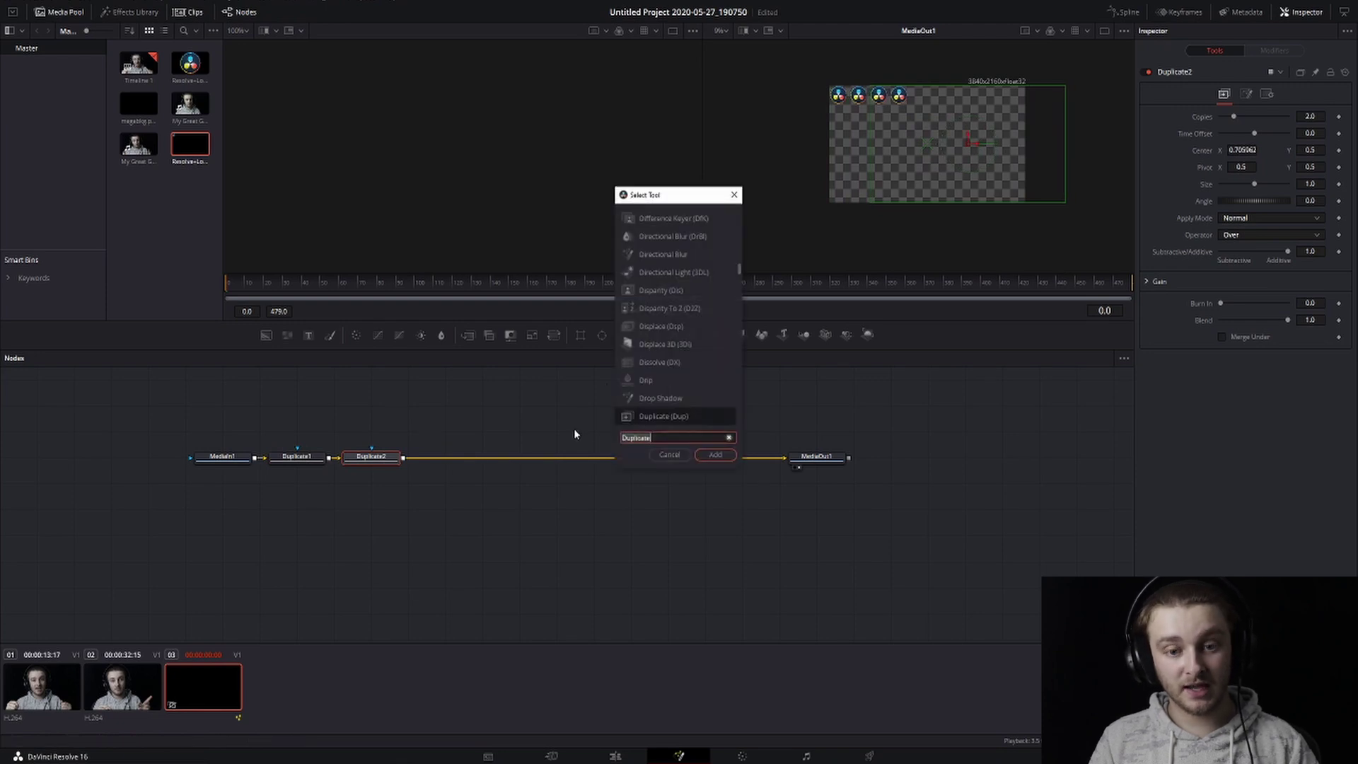
pyautogui.click(729, 453)
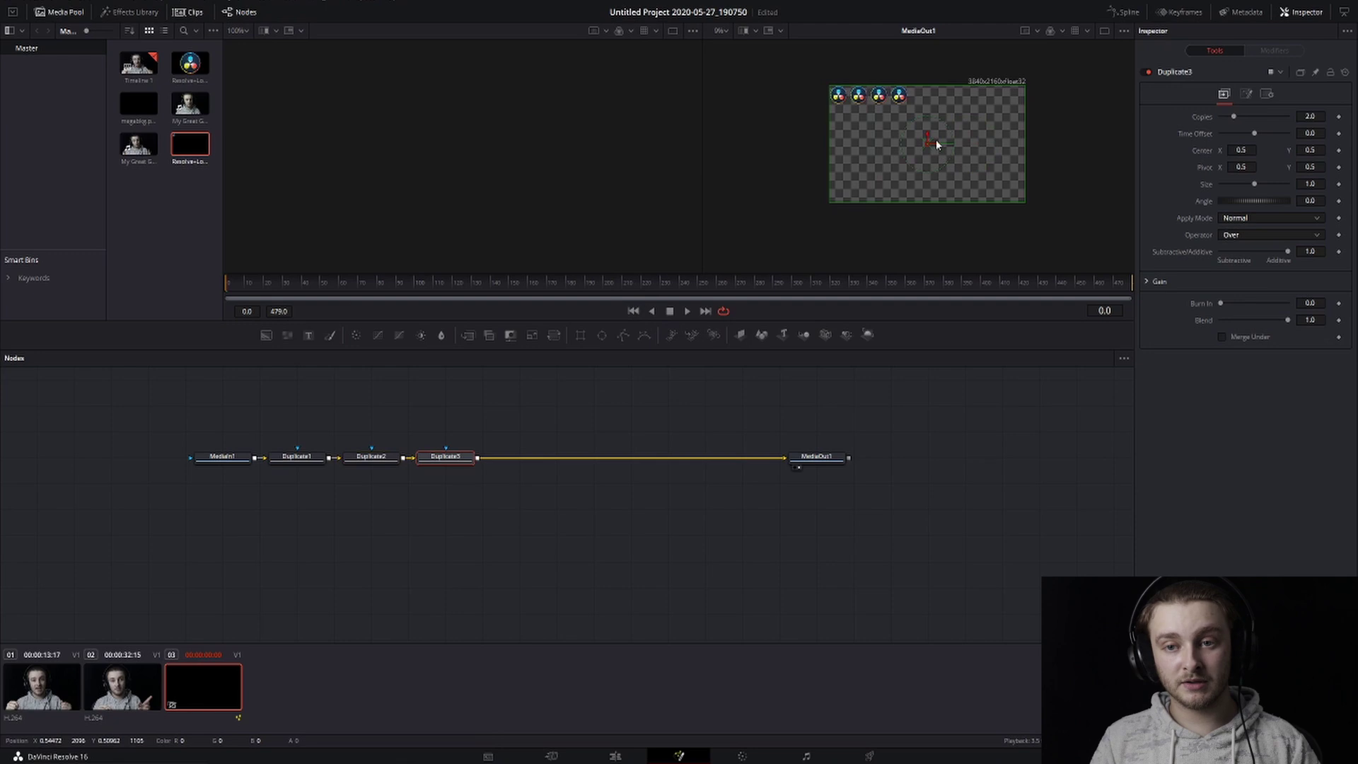
pyautogui.moveTo(935, 145); pyautogui.dragTo(1016, 141)
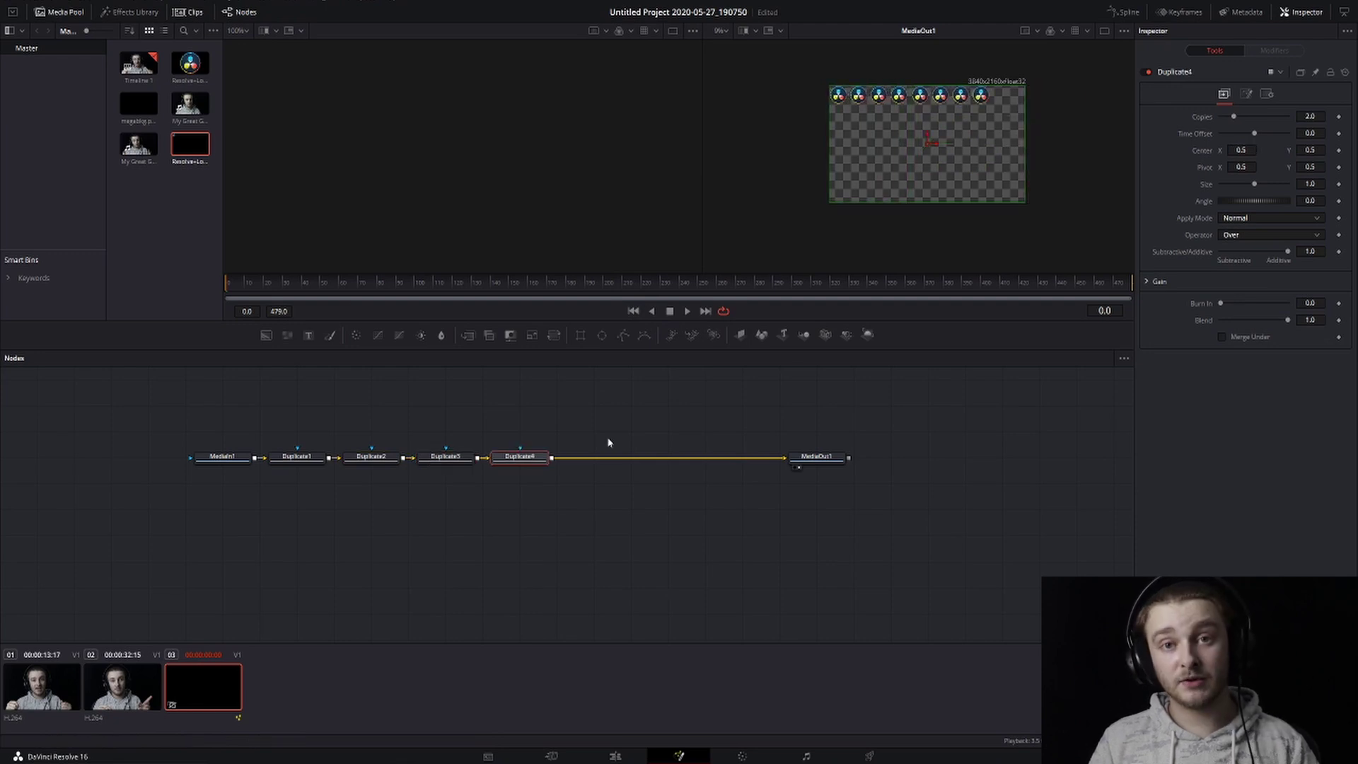
# Add a Duplicate node after Duplicate4 and offset its copy to Center X about 1.33 so the logo row reaches the frame's edge.
pyautogui.hotkey('shift', 'space')
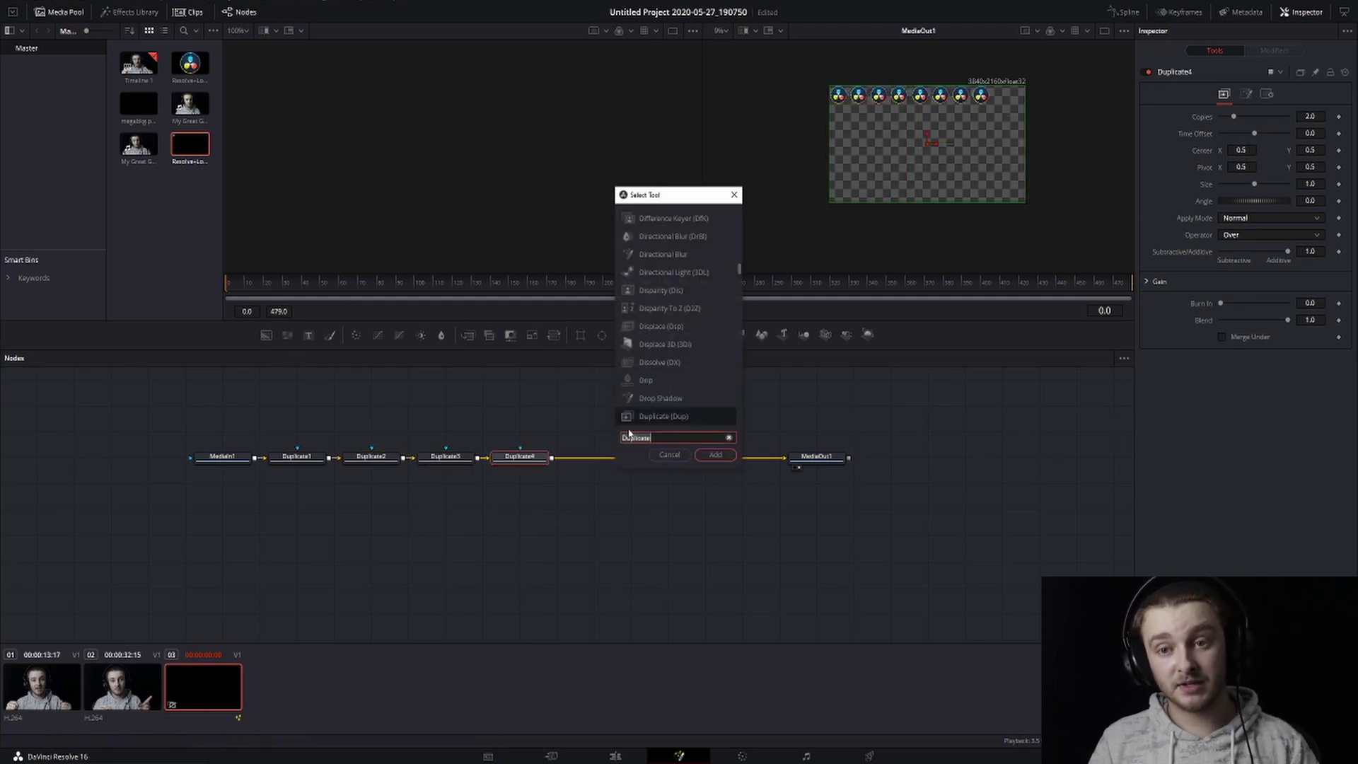
pyautogui.click(703, 457)
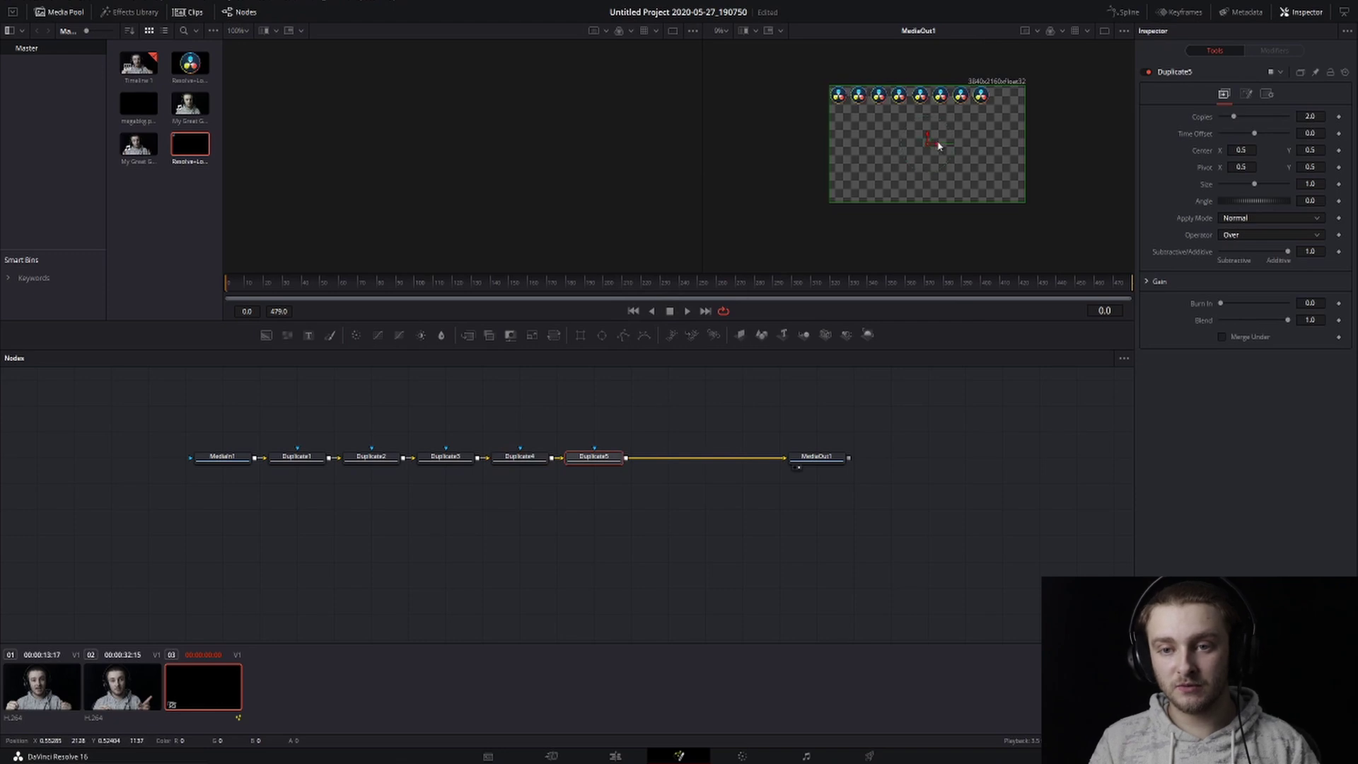
pyautogui.moveTo(938, 145); pyautogui.dragTo(987, 146)
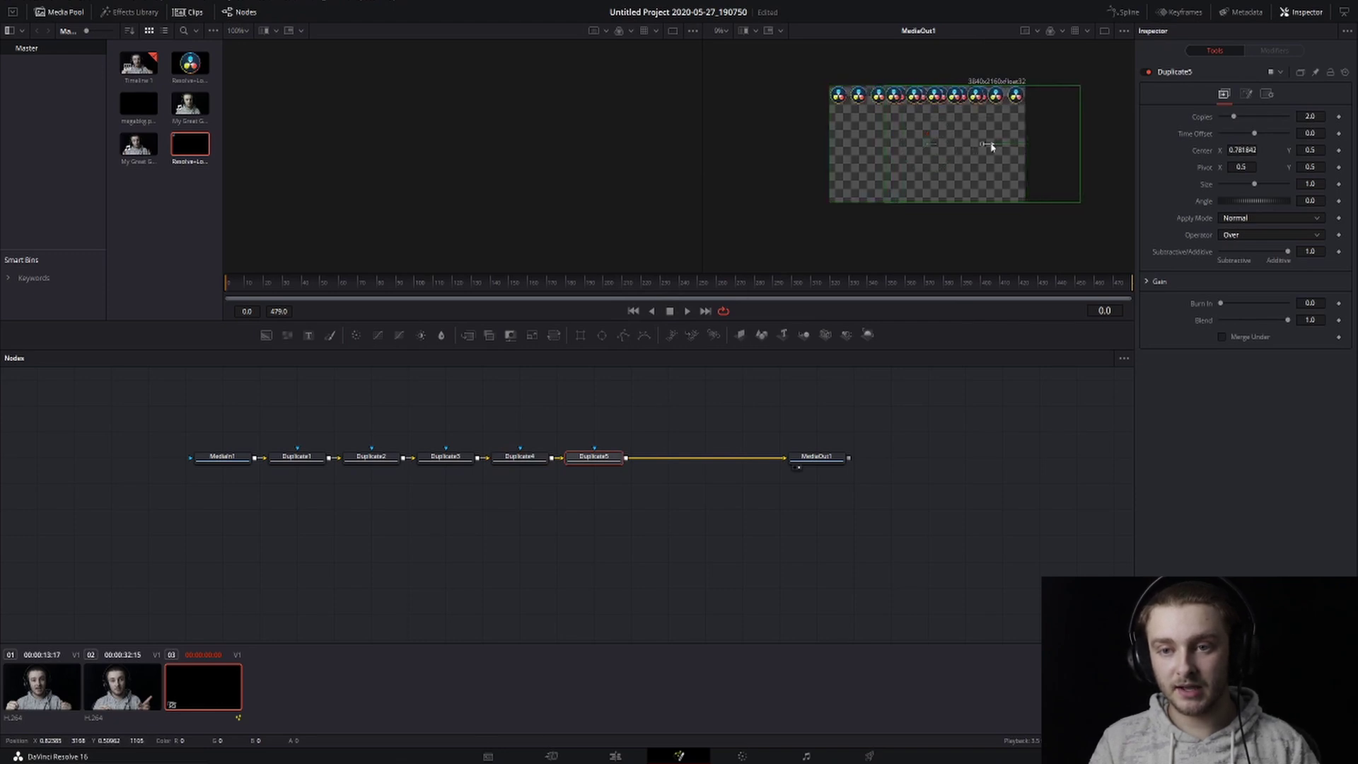
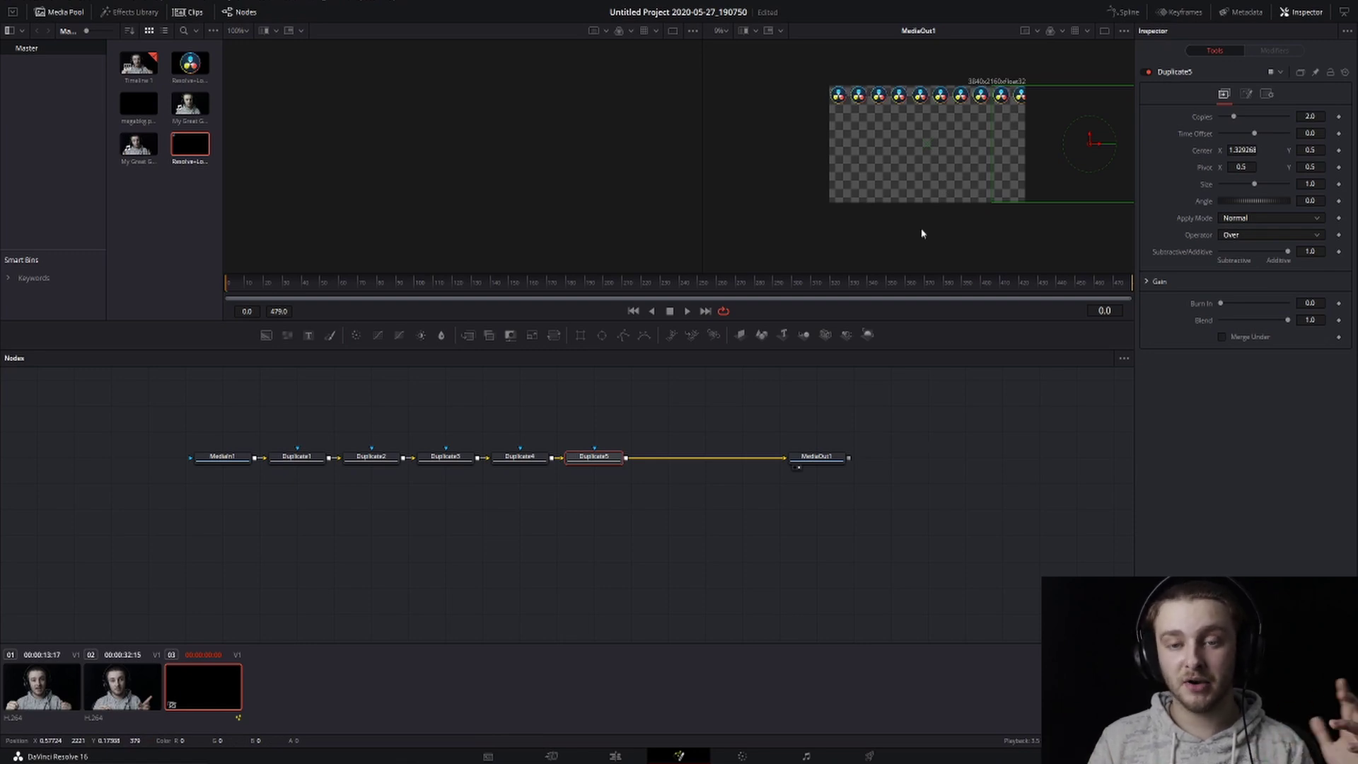
# Adjust the first Duplicate node's horizontal offset to Center X about 0.59, bringing each pair of logos closer together.
pyautogui.click(531, 460)
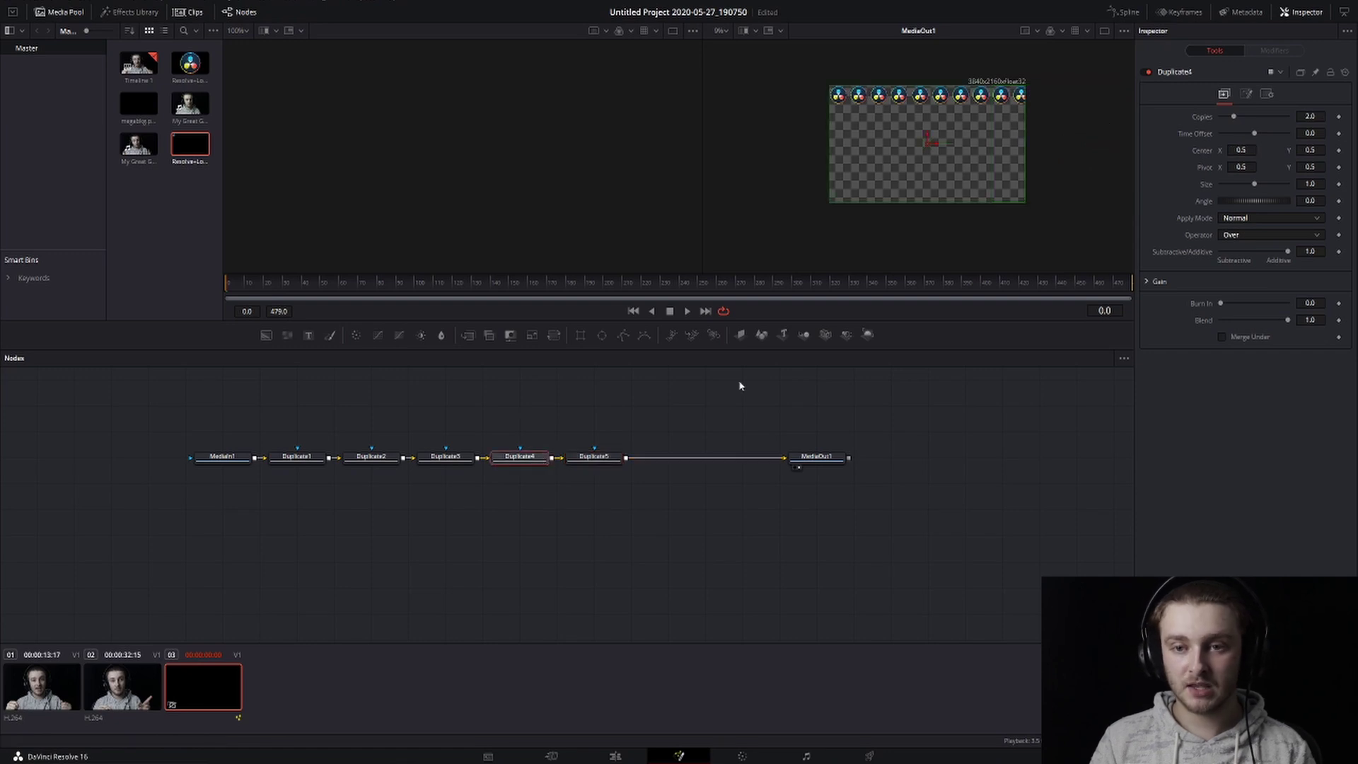
pyautogui.click(320, 458)
pyautogui.moveTo(937, 146); pyautogui.dragTo(953, 146)
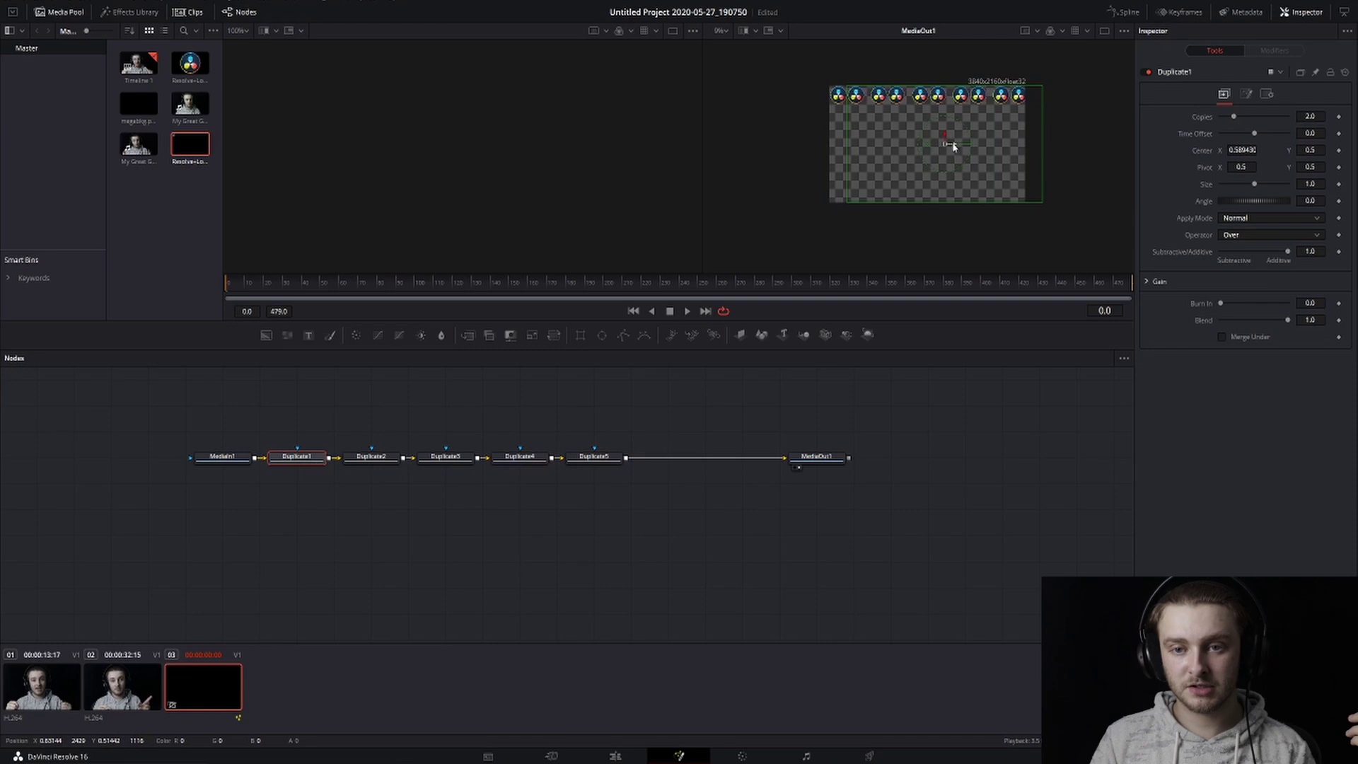
# Tighten the logo spacing by adjusting the horizontal offsets of Duplicate2 to Center X about 0.68 and Duplicate3 to about 0.86.
pyautogui.click(369, 457)
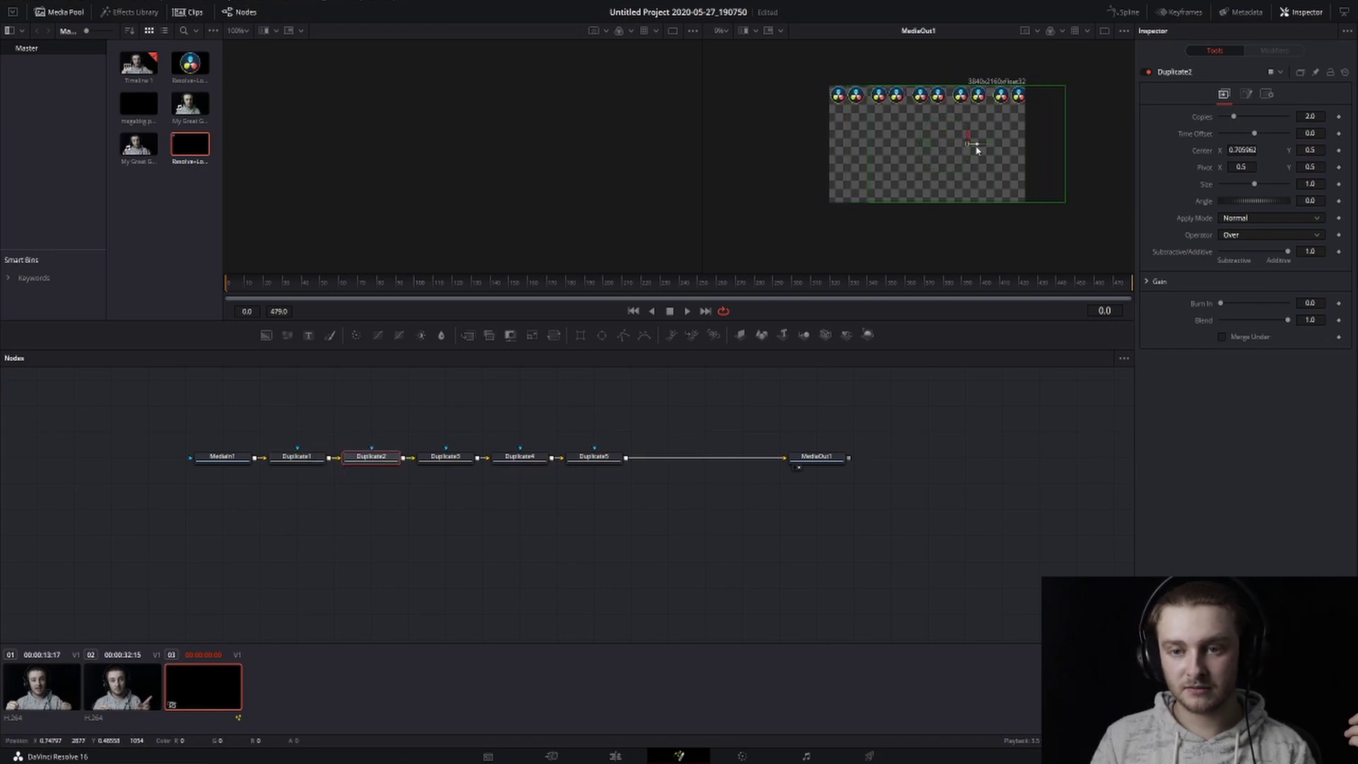
pyautogui.moveTo(973, 142); pyautogui.dragTo(971, 147)
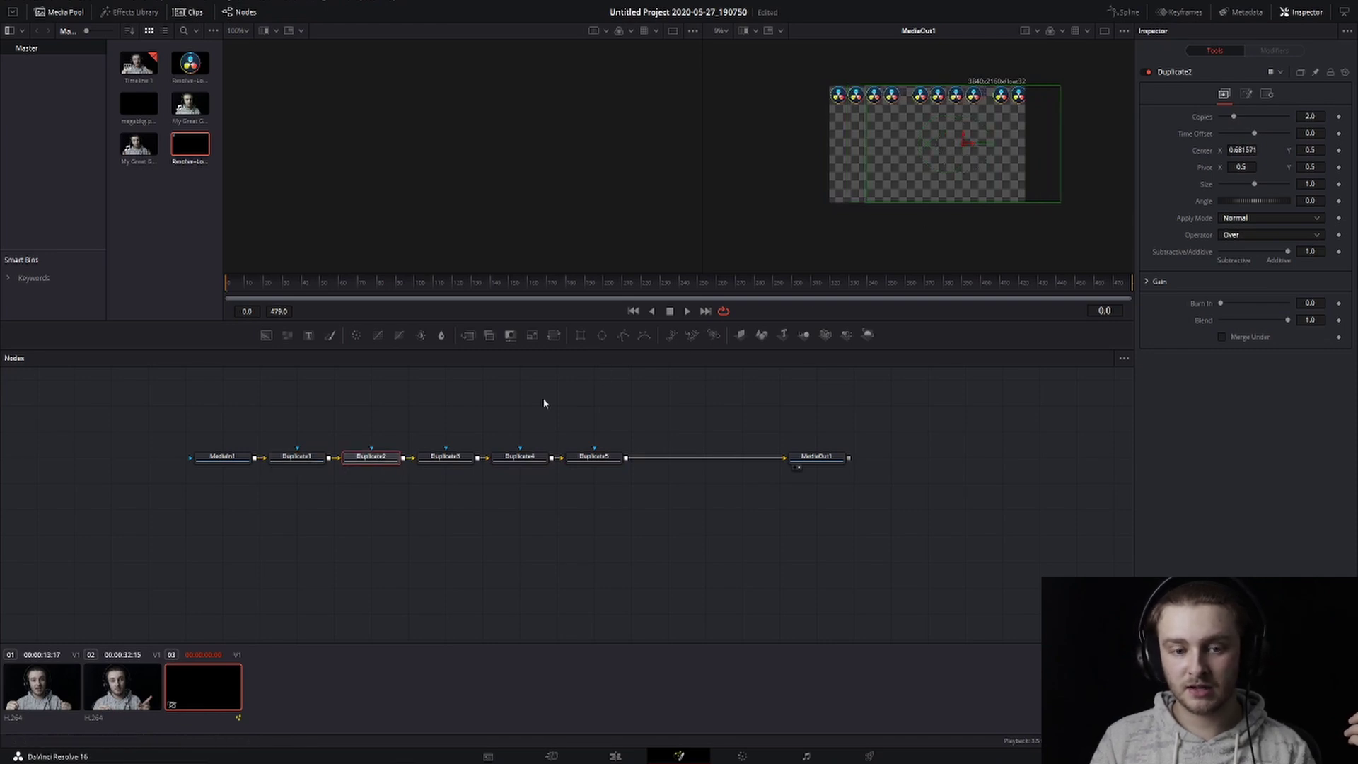
pyautogui.click(452, 460)
pyautogui.moveTo(1017, 148); pyautogui.dragTo(1005, 146)
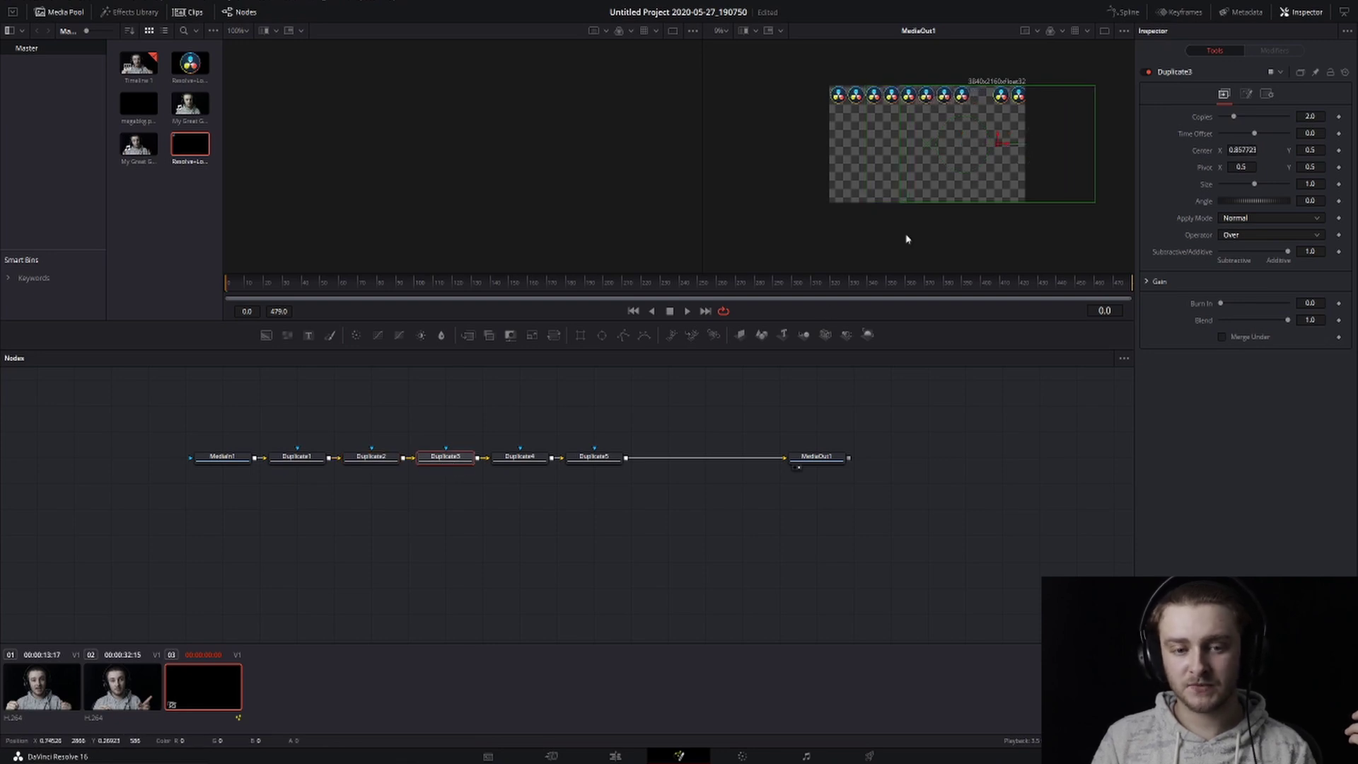
# Delete the Duplicate4 node from the chain.
pyautogui.click(519, 456)
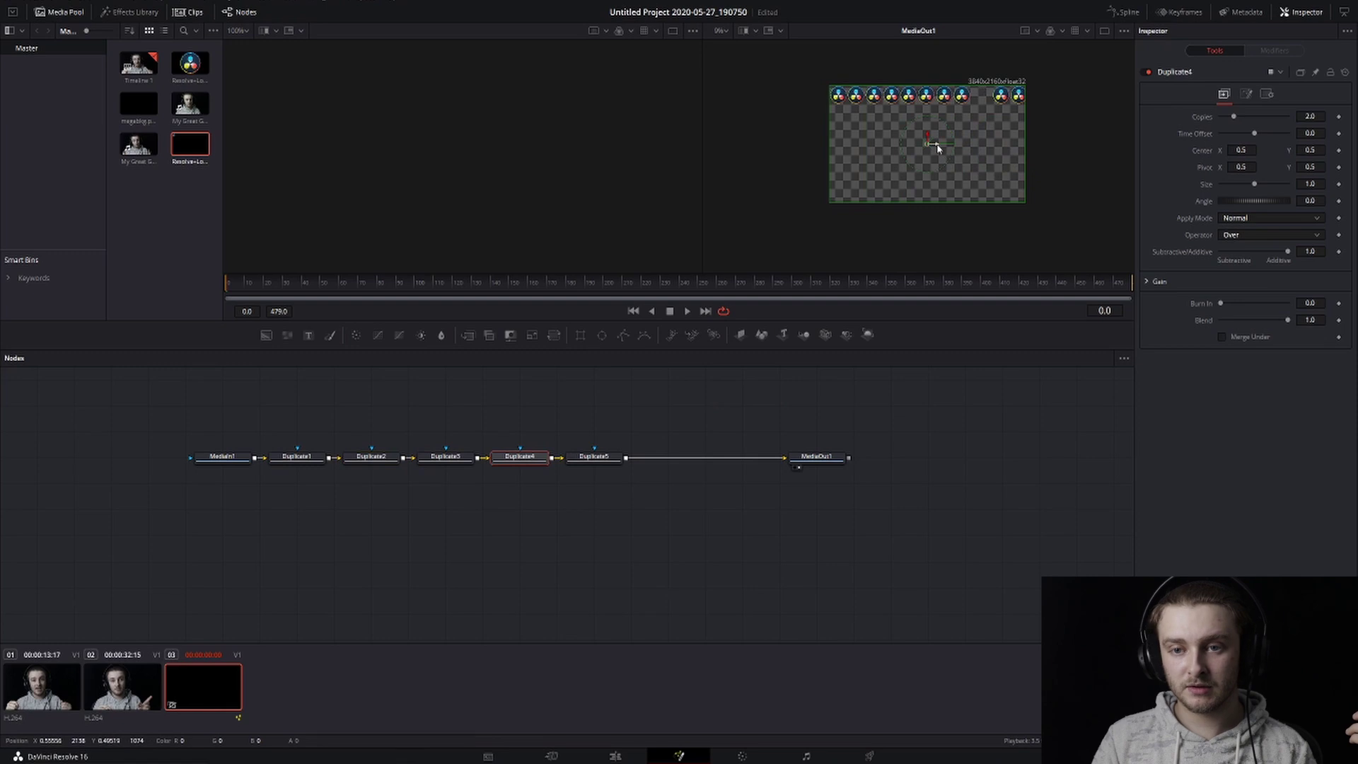
pyautogui.moveTo(939, 149); pyautogui.dragTo(928, 145)
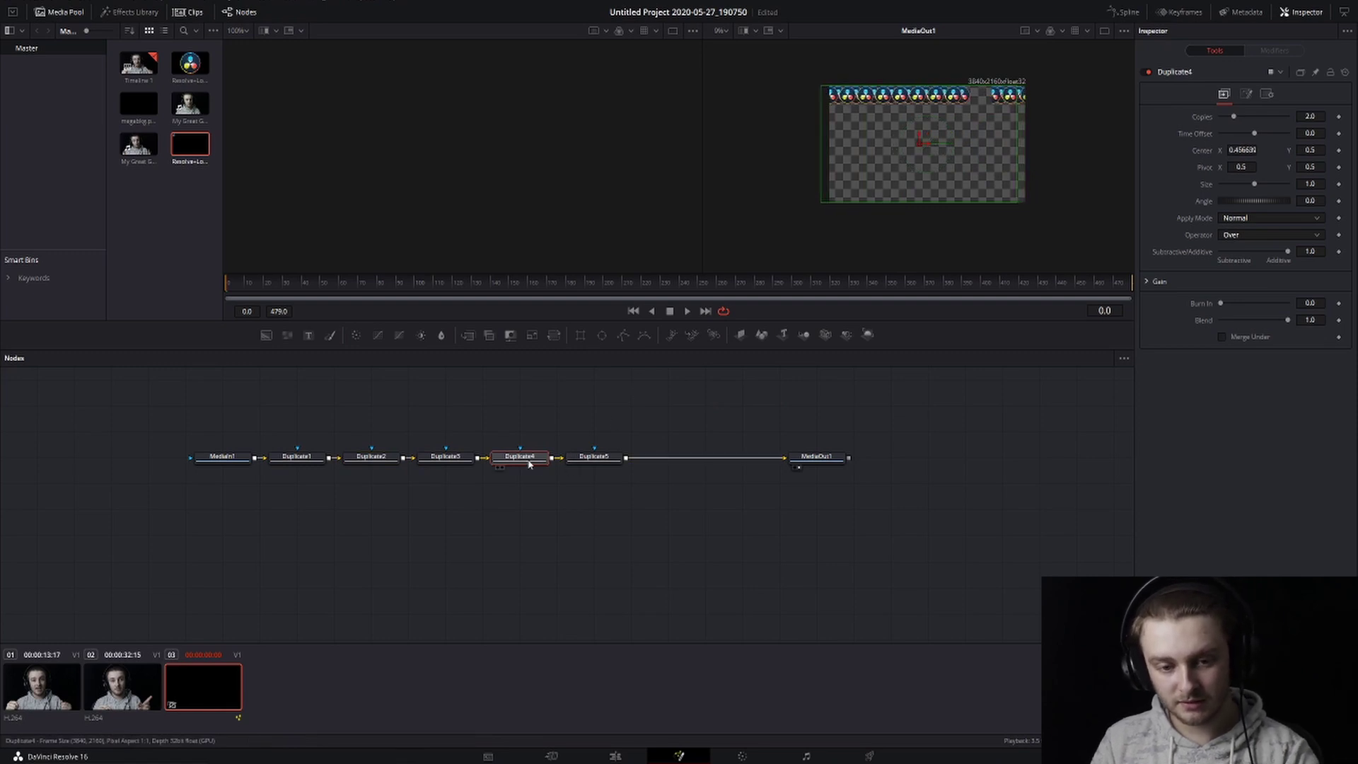
pyautogui.press('Delete')
# Close the gap in the logo row by offsetting Duplicate5 to Center X about 1.22, and place its node beside Duplicate3.
pyautogui.click(579, 458)
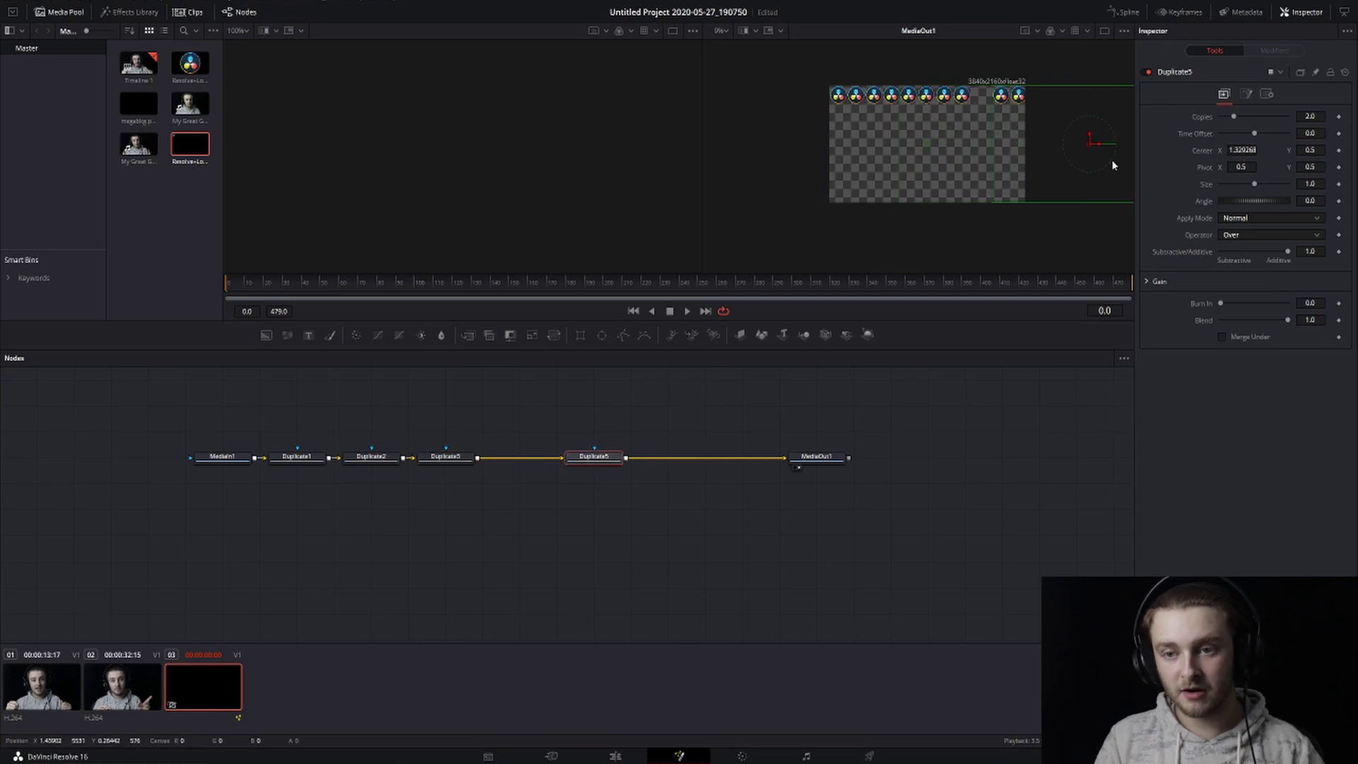
pyautogui.moveTo(1096, 145); pyautogui.dragTo(1075, 147)
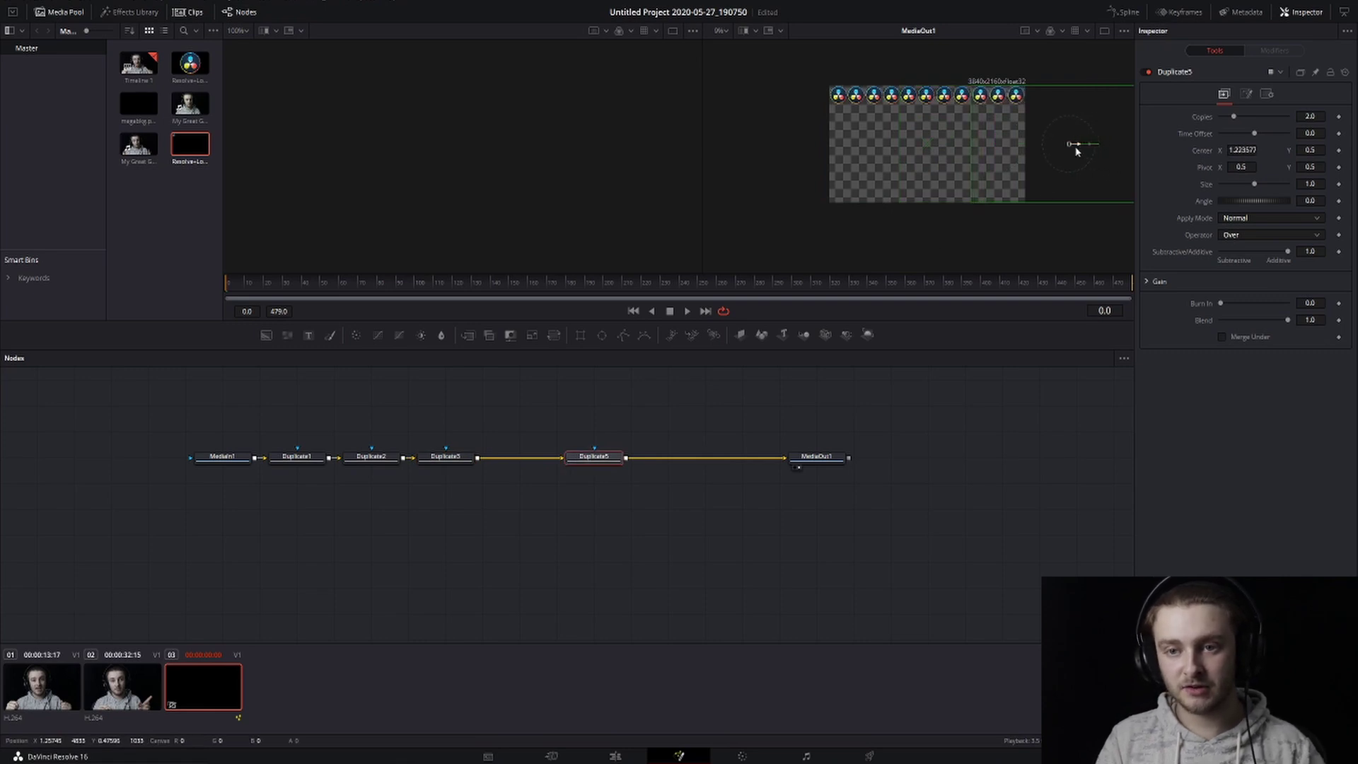
pyautogui.click(919, 392)
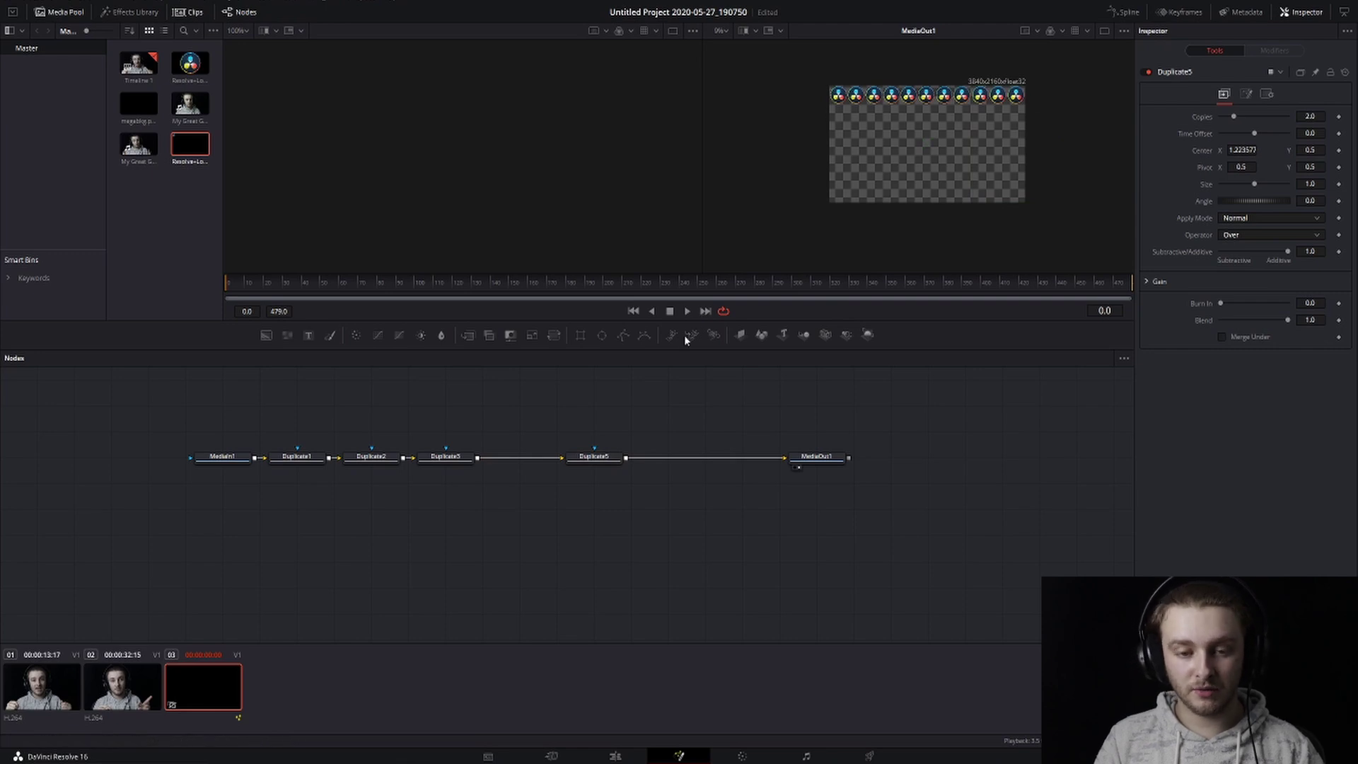
pyautogui.click(584, 461)
pyautogui.moveTo(584, 461); pyautogui.dragTo(513, 461)
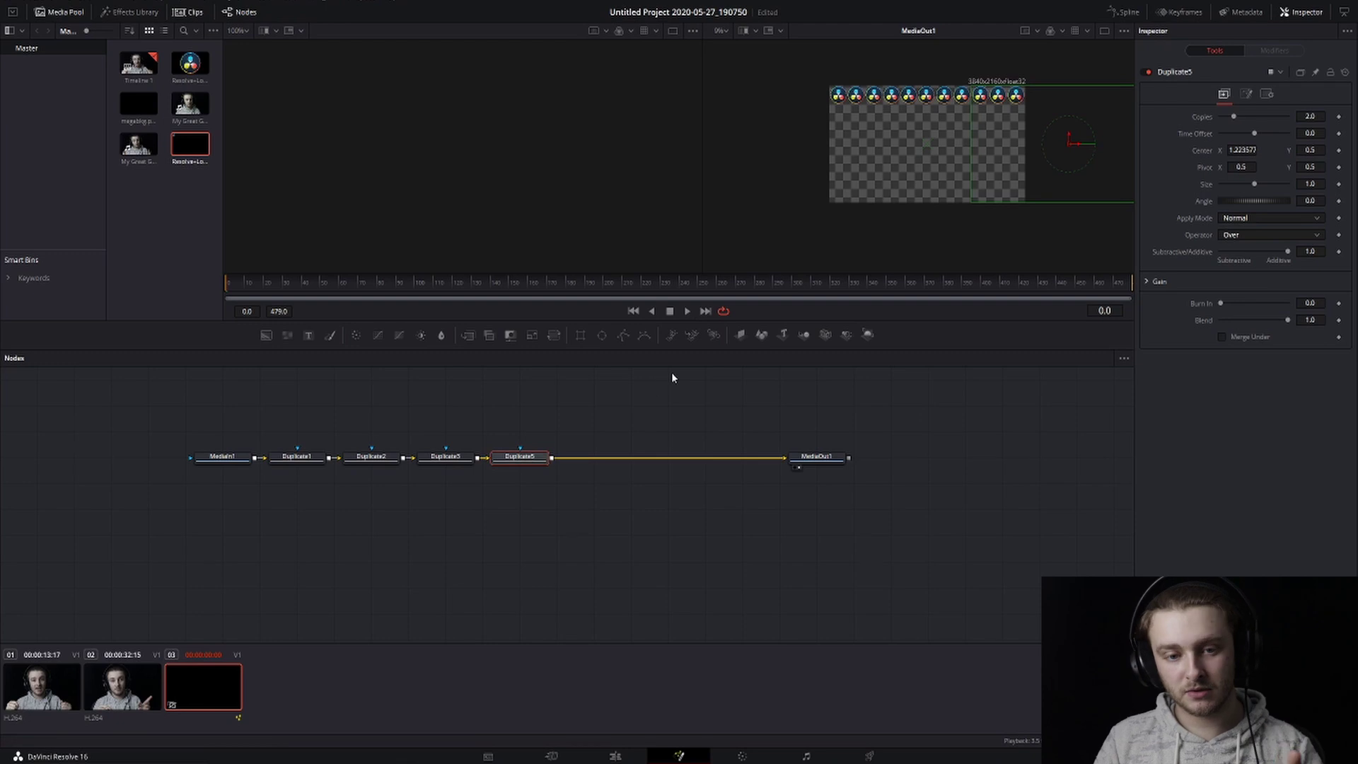
# Try offsetting Duplicate5 to Center X about 1.26 and adding a Duplicate node with its copy at Center X about 0.38, Y about 0.29.
pyautogui.moveTo(1074, 142); pyautogui.dragTo(1088, 144)
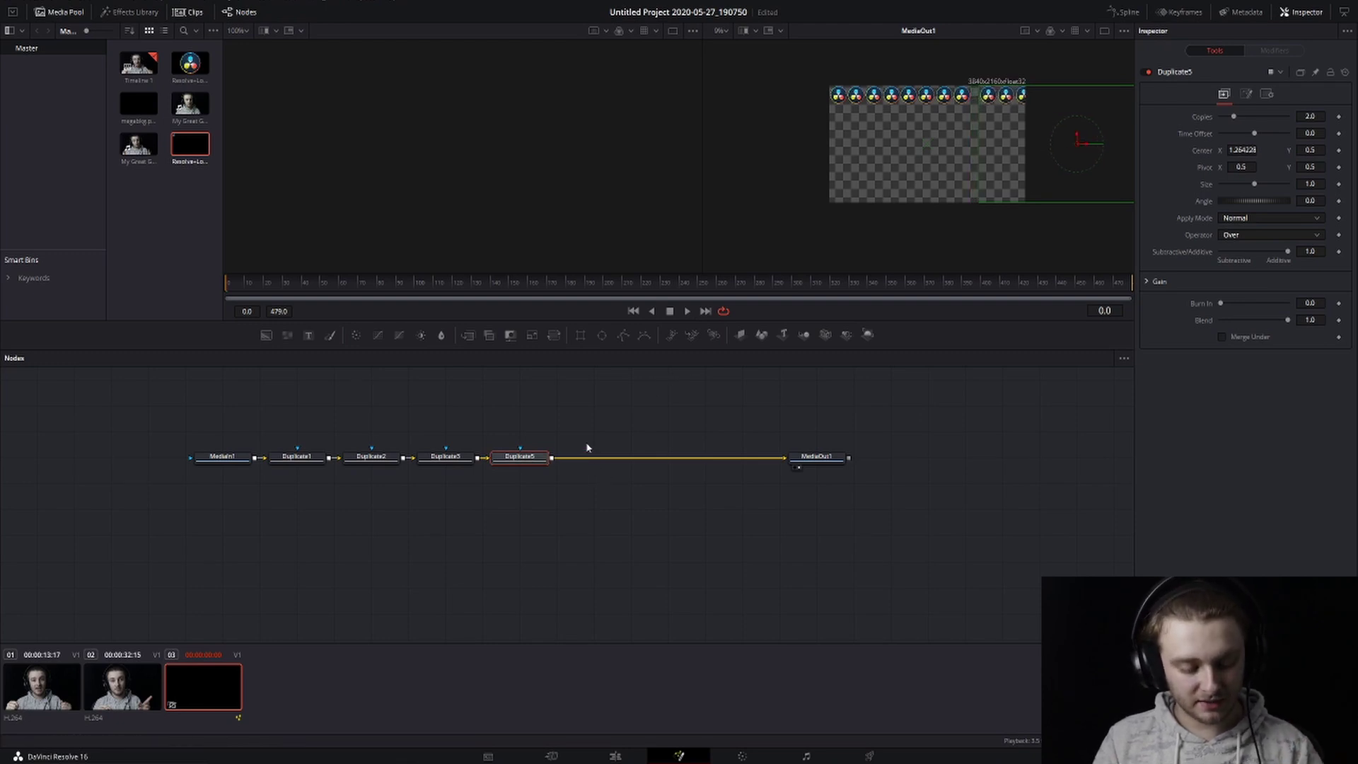
pyautogui.hotkey('shift', 'space')
pyautogui.write('dup')
pyautogui.press('Return')
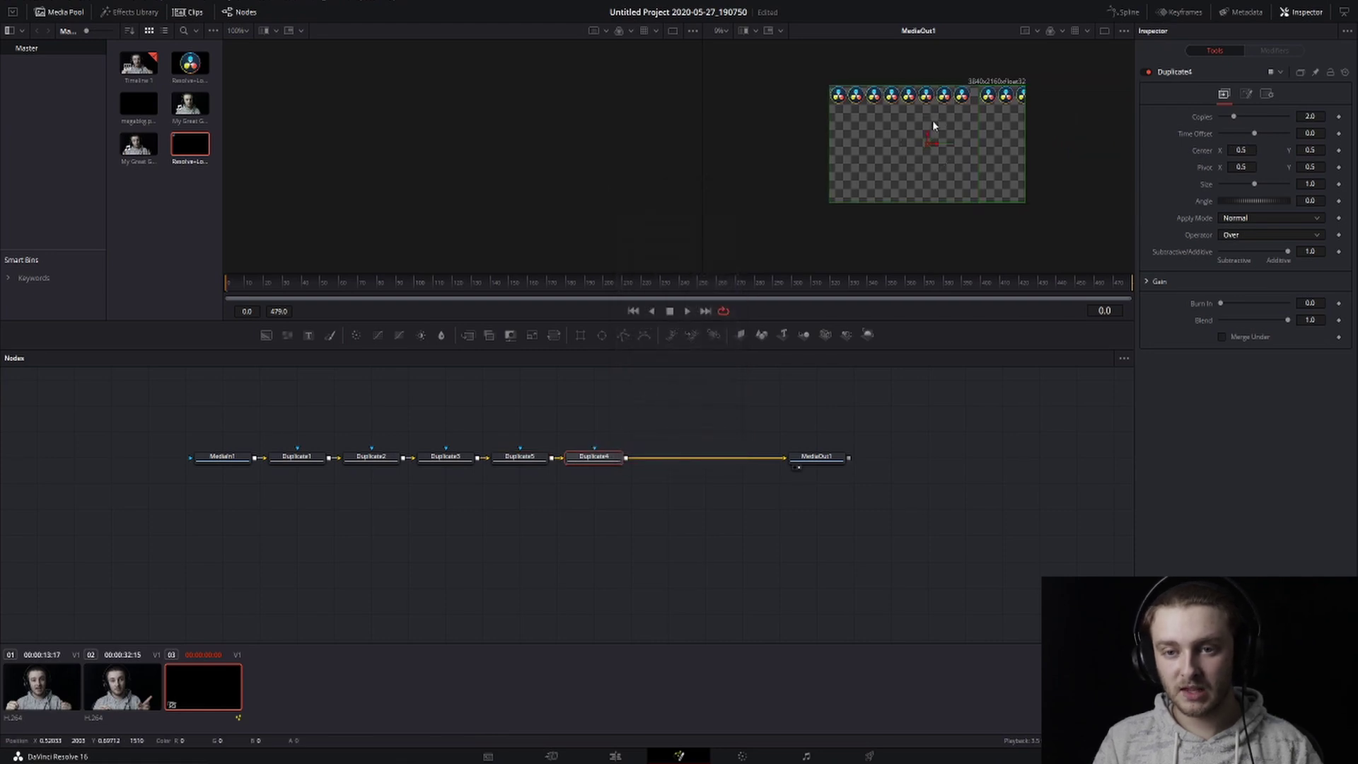
pyautogui.moveTo(927, 145); pyautogui.dragTo(904, 165)
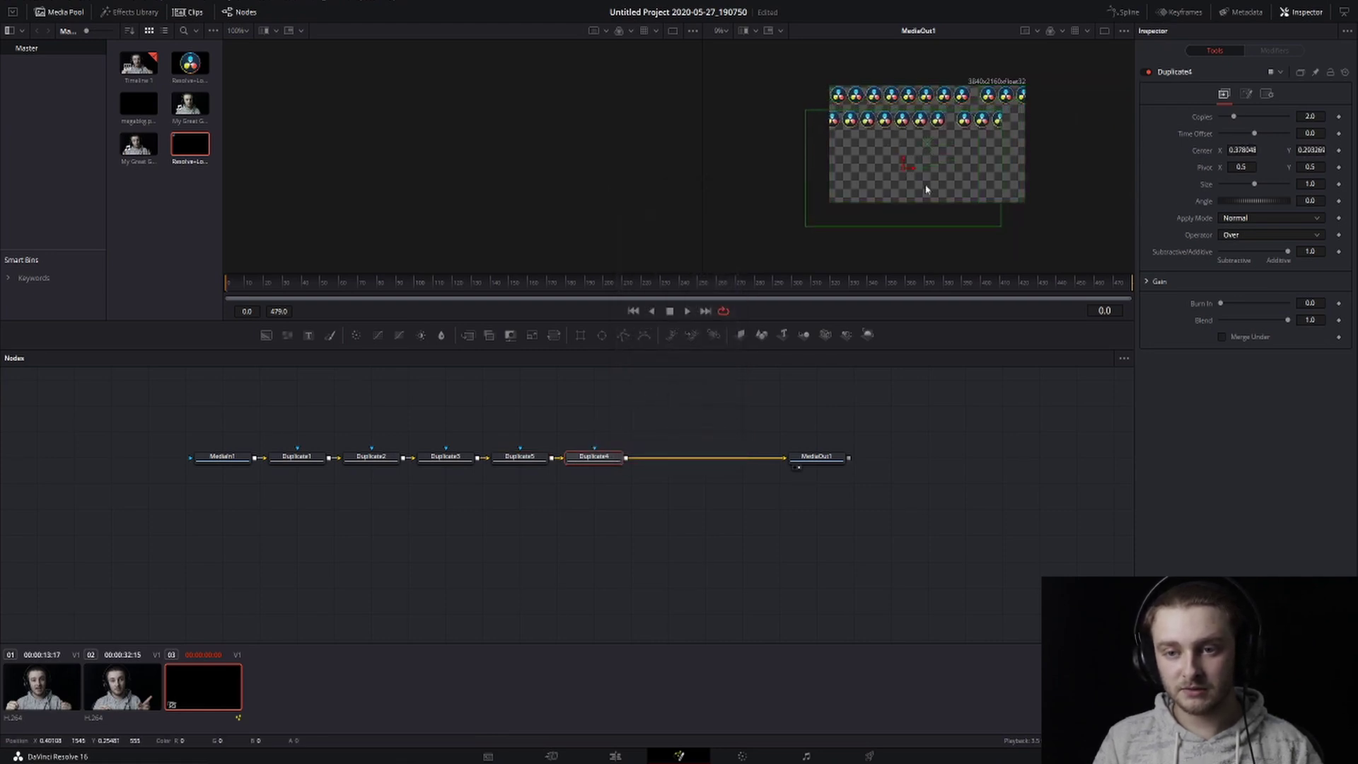
pyautogui.click(921, 501)
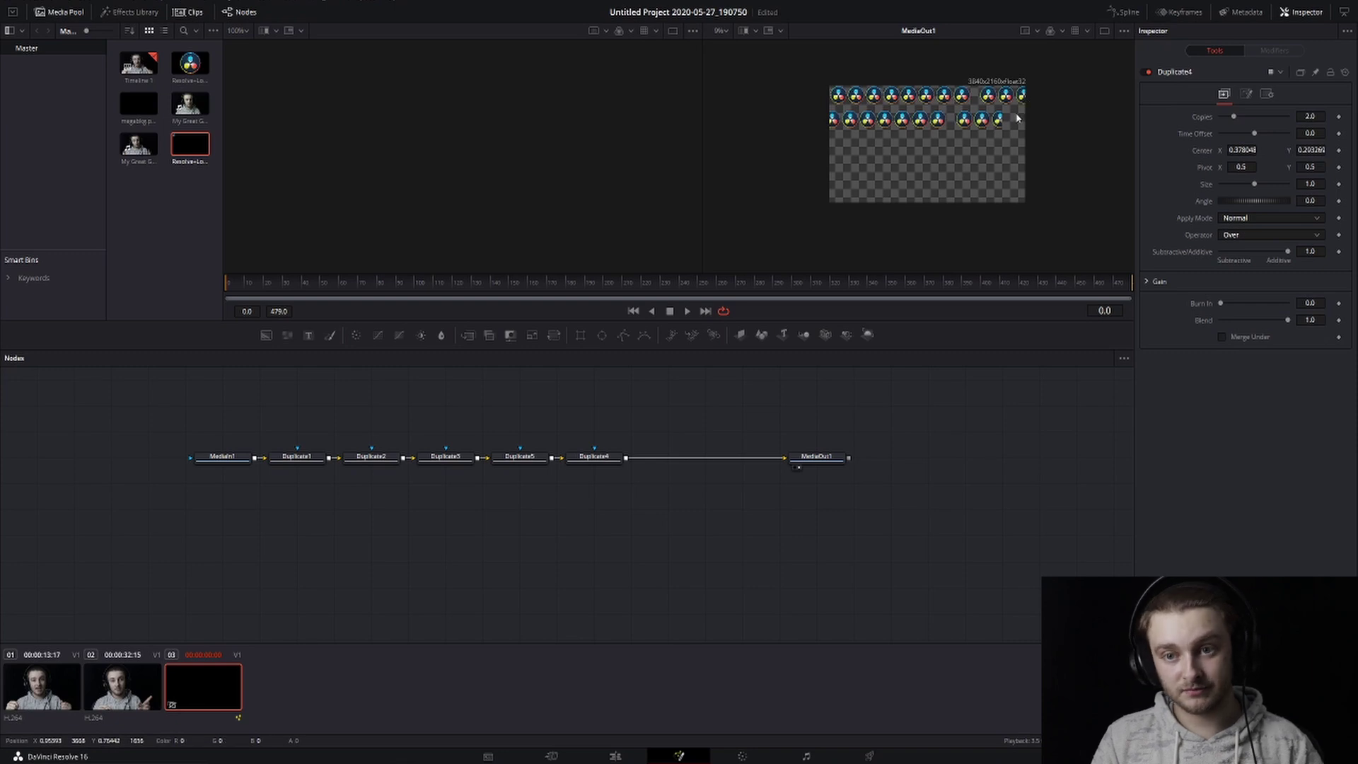
# Delete the trial Duplicate node after Duplicate5 and restore Duplicate5's horizontal offset to Center X about 1.22.
pyautogui.click(606, 460)
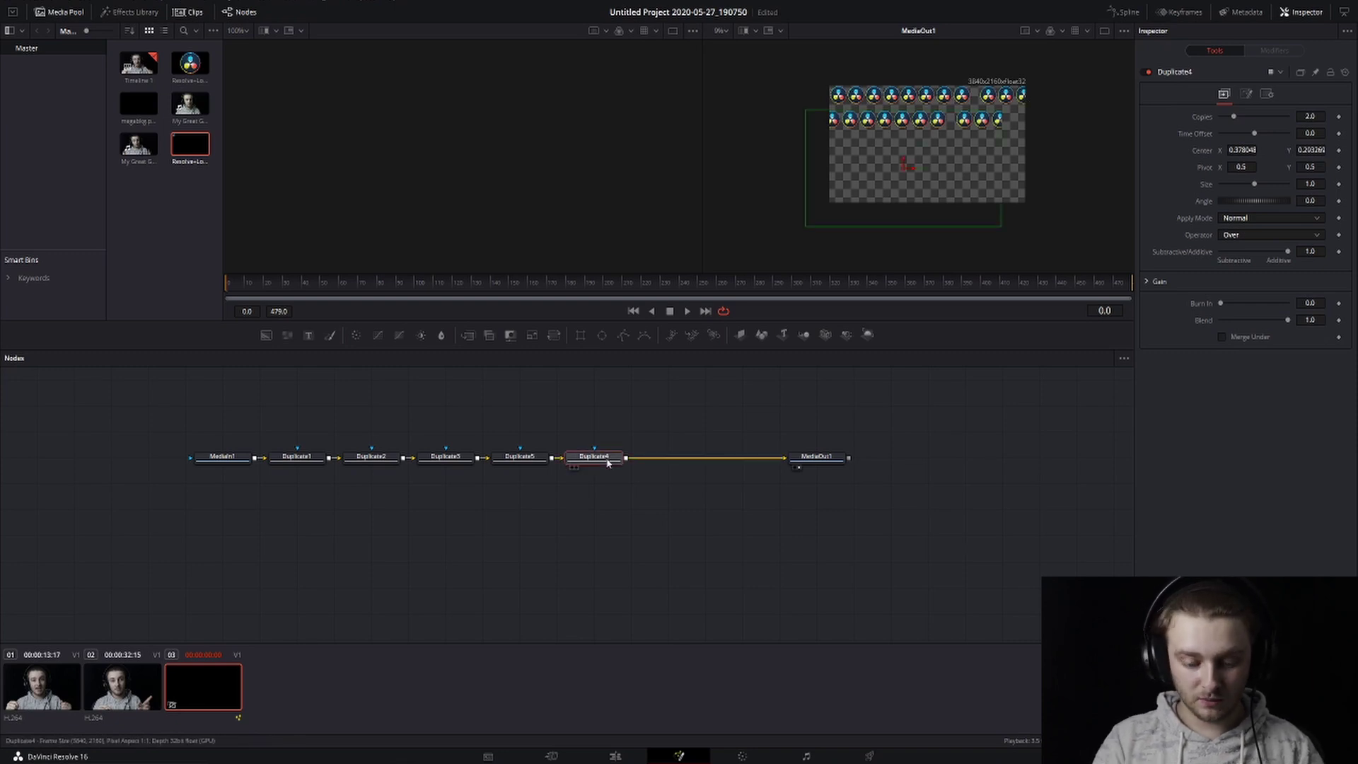
pyautogui.press('Delete')
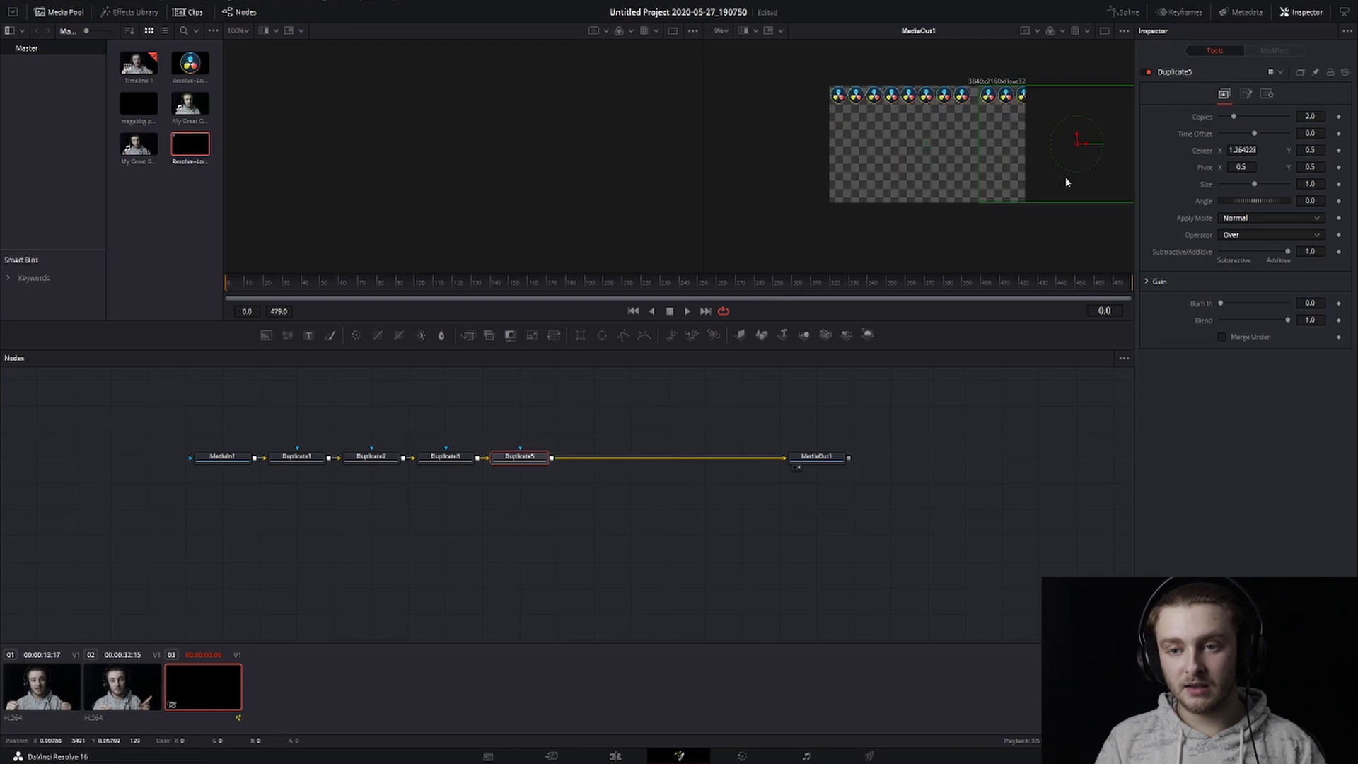
pyautogui.moveTo(1082, 147); pyautogui.dragTo(1069, 144)
pyautogui.click(959, 420)
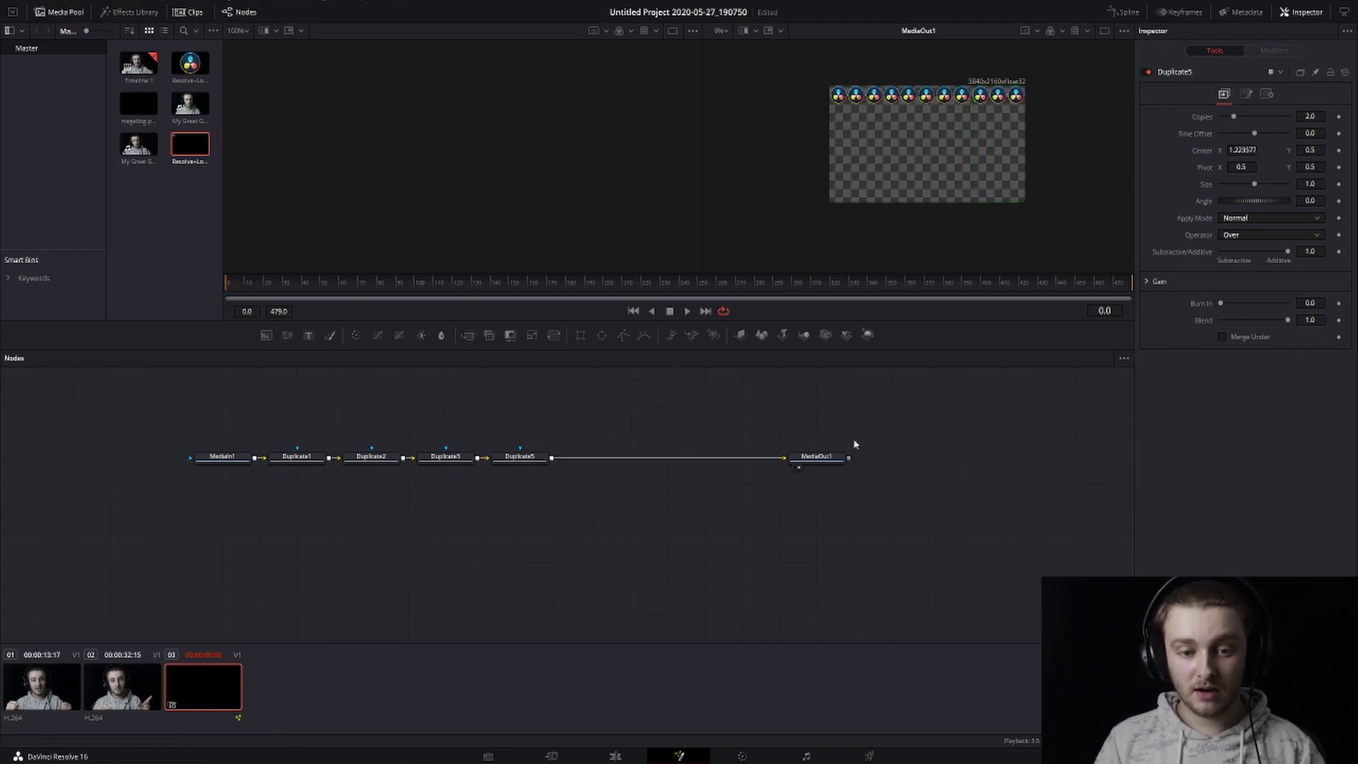
# Add a Duplicate node after Duplicate5 and offset its copy straight down to Center Y about 0.32, forming a second logo row.
pyautogui.click(526, 459)
pyautogui.hotkey('shift', 'space')
pyautogui.press('Return')
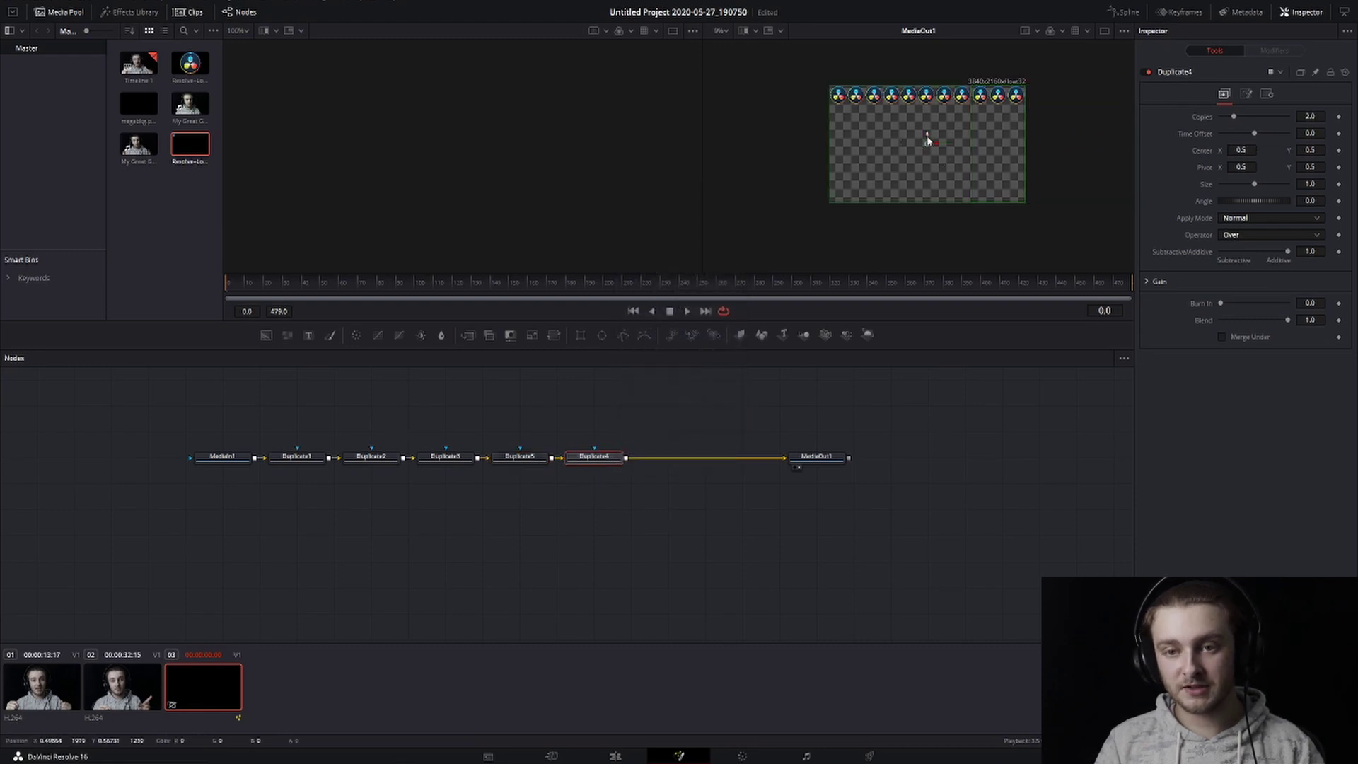
pyautogui.moveTo(927, 140); pyautogui.dragTo(929, 159)
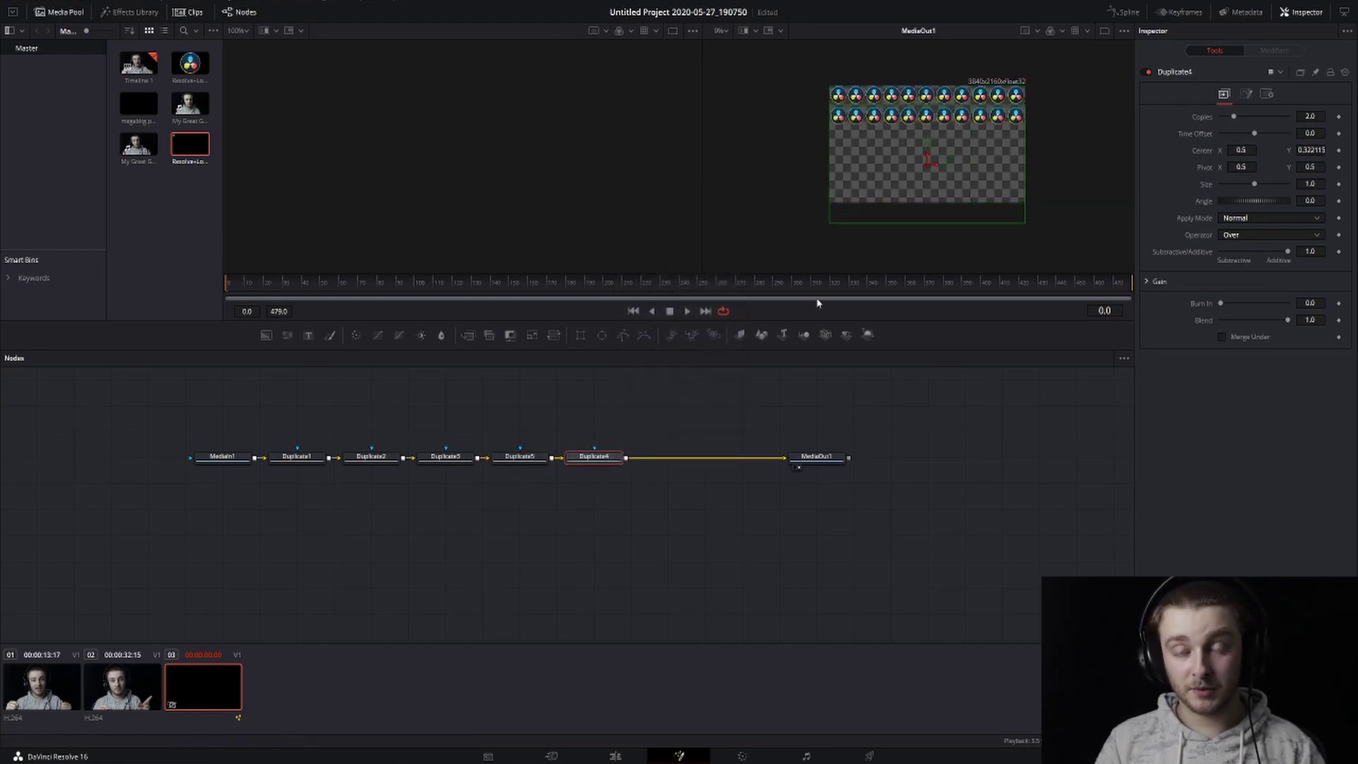
# Add two more Duplicate nodes at the chain's end, offsetting their copies vertically to Center Y about 0.14 and -0.21 to fill the frame.
pyautogui.hotkey('shift', 'space')
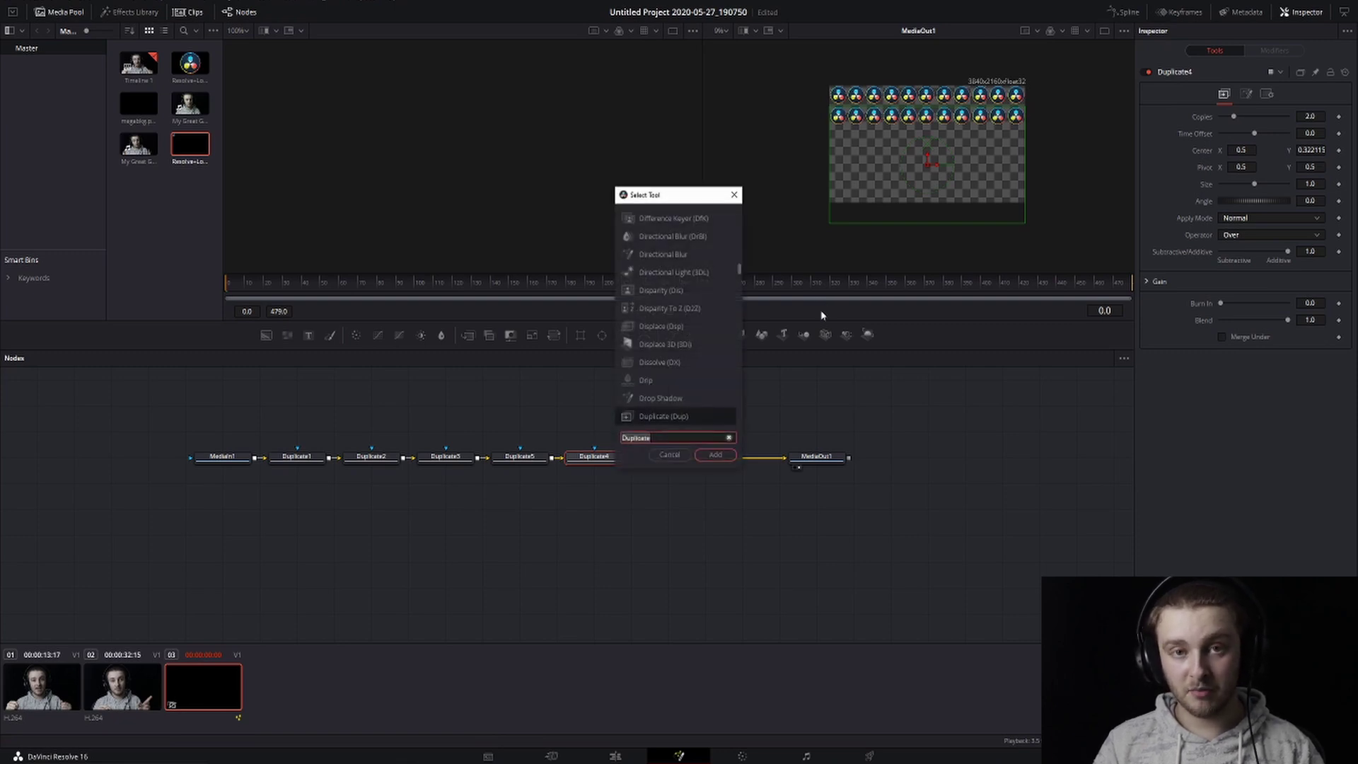
pyautogui.press('Return')
pyautogui.moveTo(927, 142); pyautogui.dragTo(926, 182)
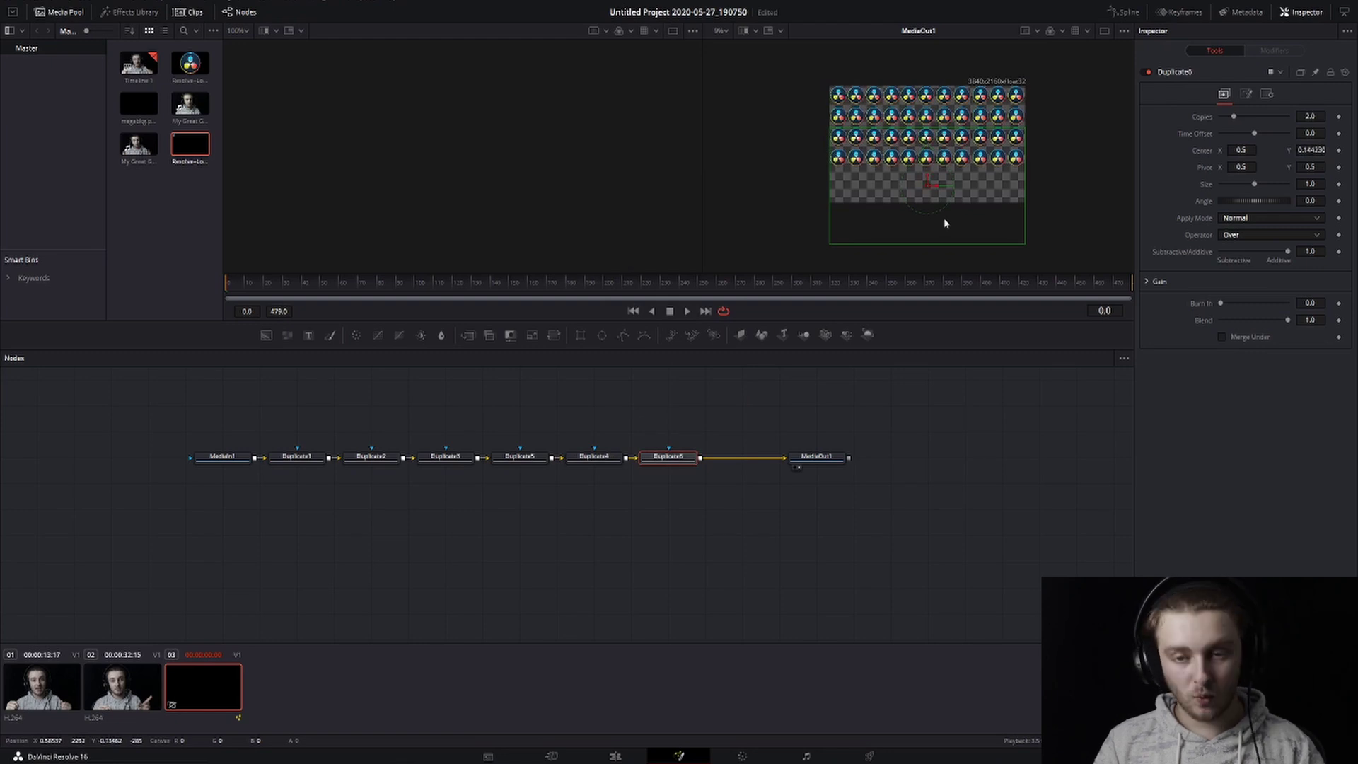
pyautogui.hotkey('shift', 'space')
pyautogui.click(702, 455)
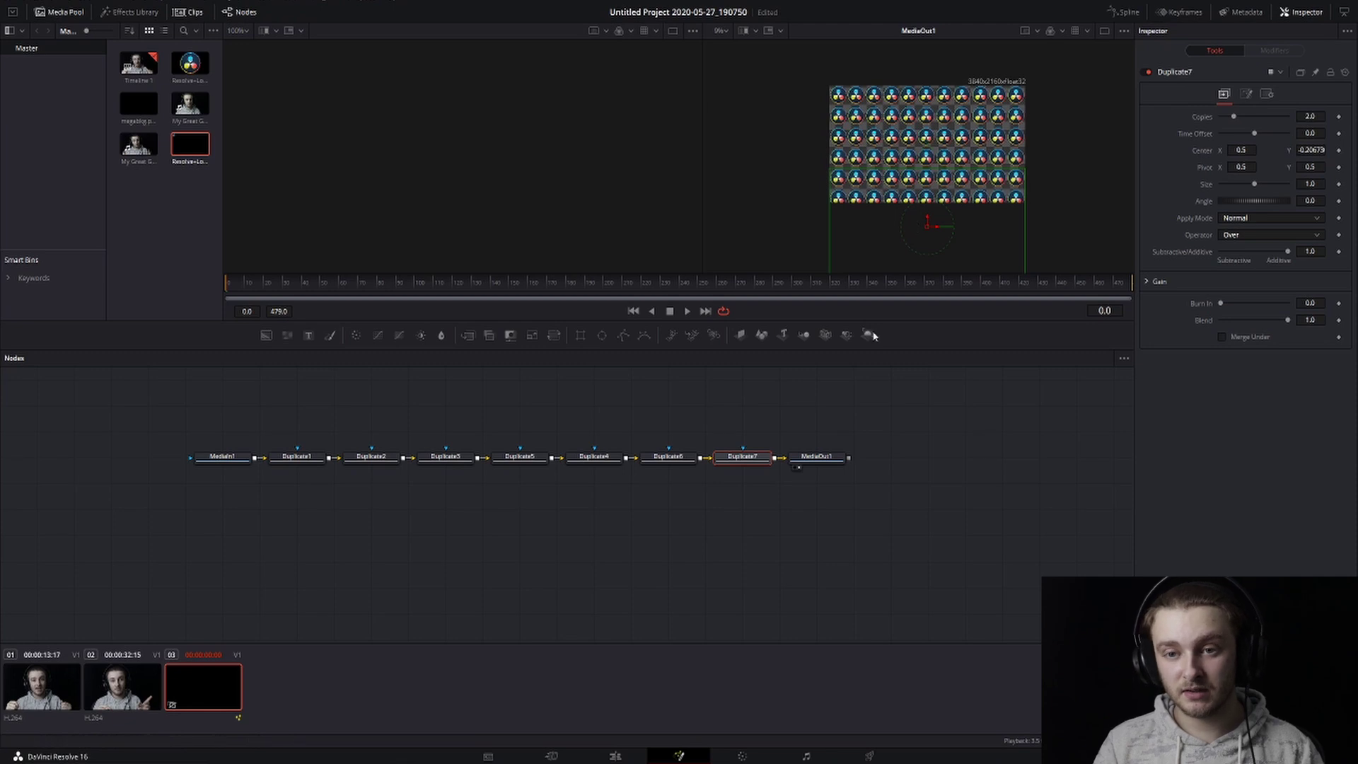
# Insert a Transform node between Duplicate7 and MediaOut1, making room in the node graph, and enlarge the pattern to Size about 2.02.
pyautogui.moveTo(799, 461); pyautogui.dragTo(946, 410)
pyautogui.click(947, 410)
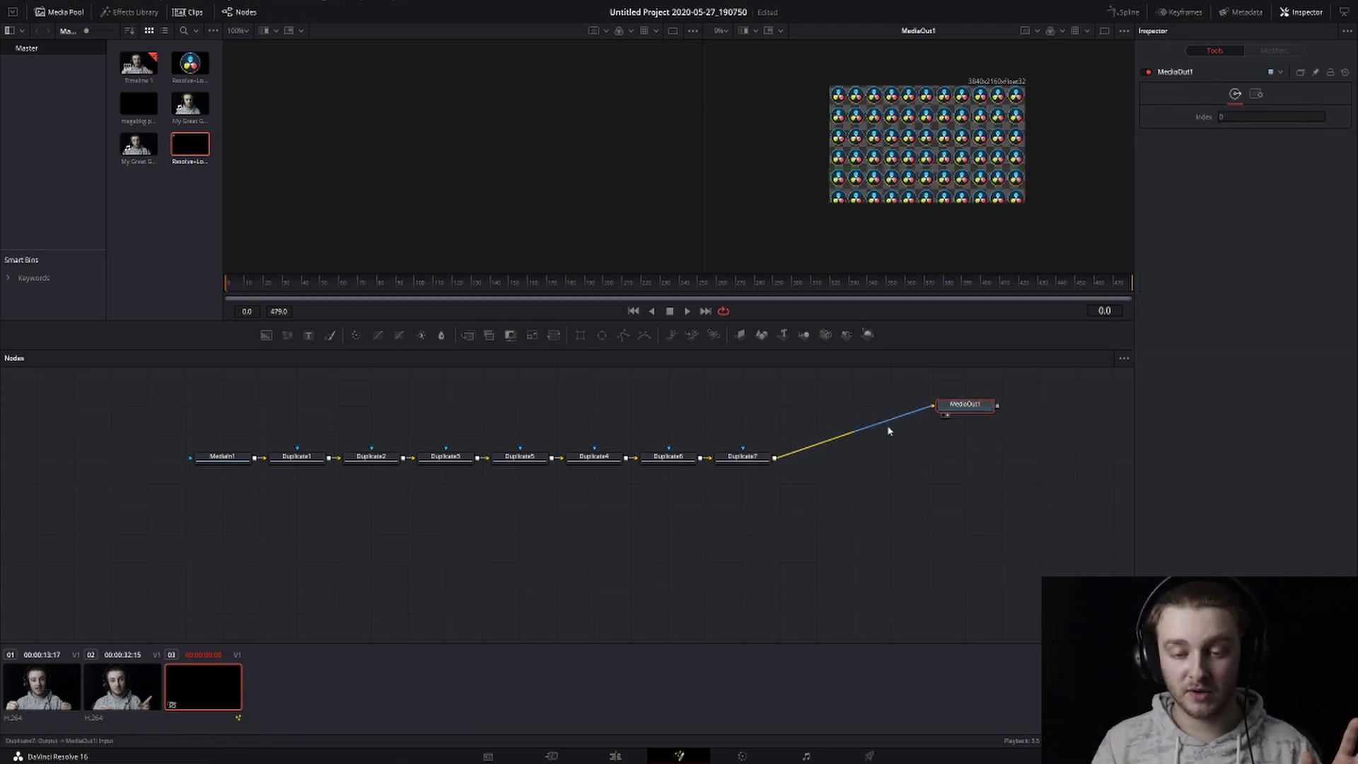
pyautogui.click(762, 459)
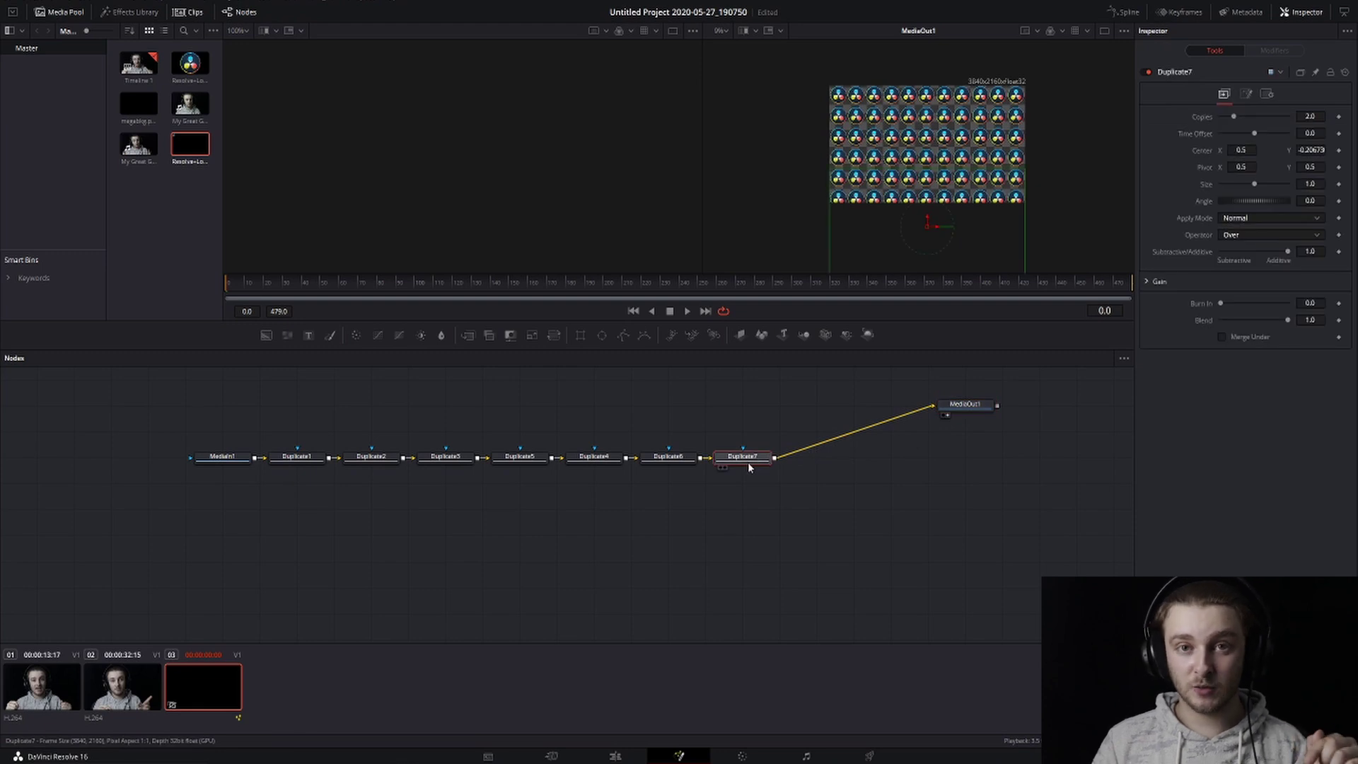
pyautogui.hotkey('shift', 'space')
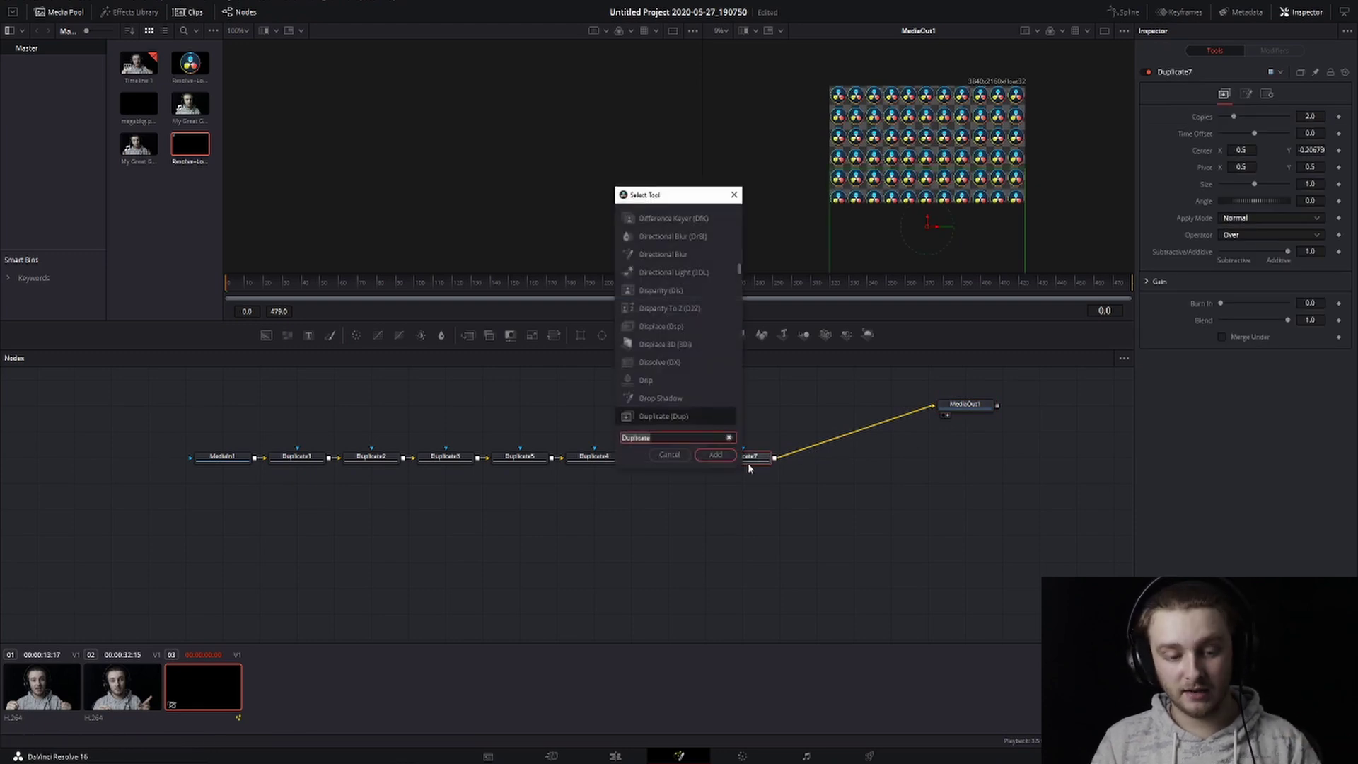
pyautogui.write('tra')
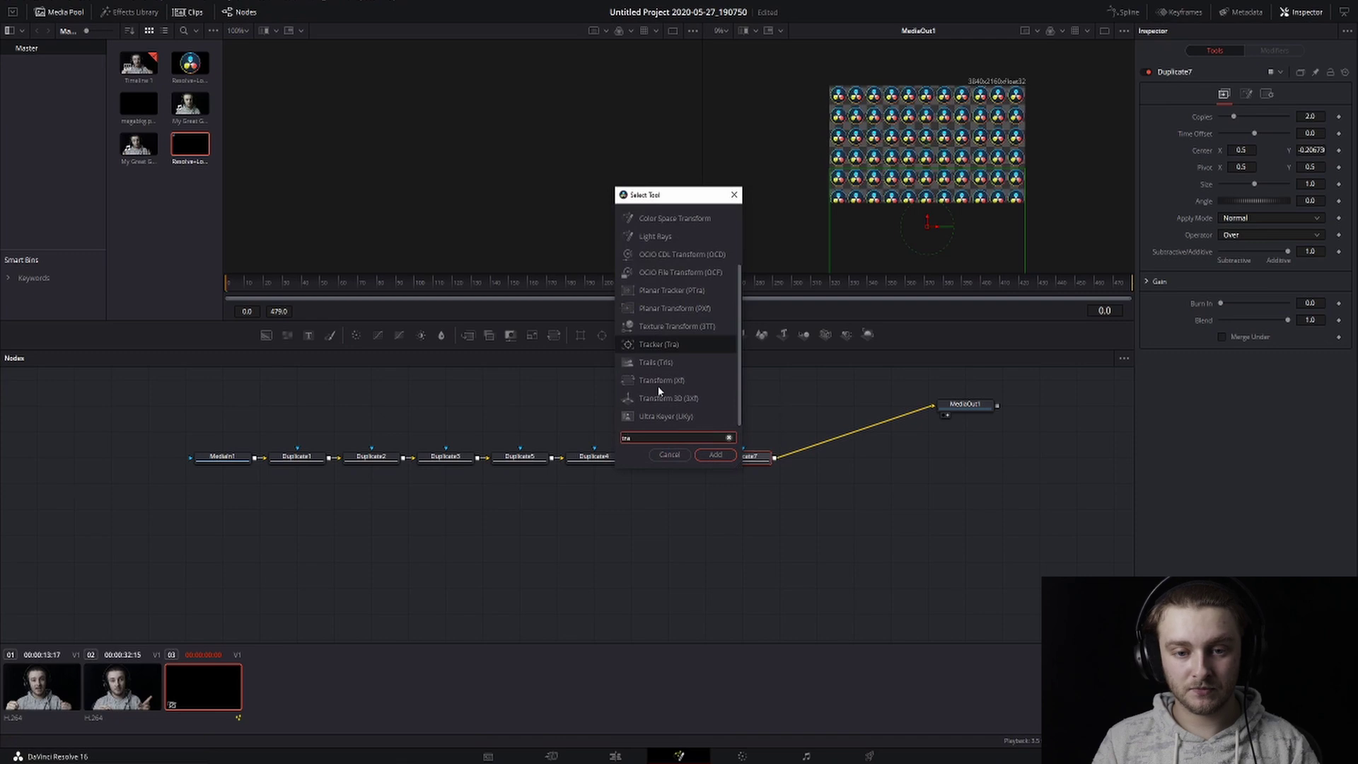
pyautogui.write('nsform')
pyautogui.click(716, 455)
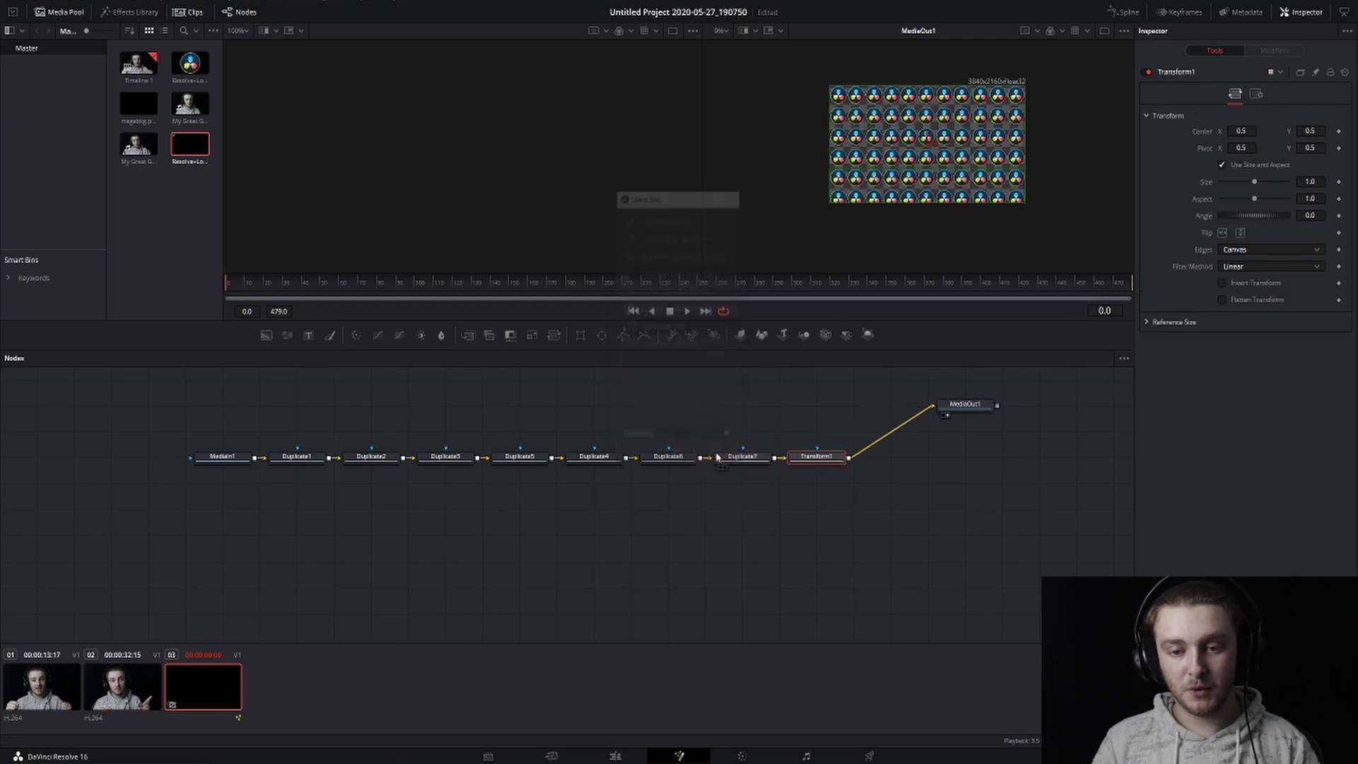
pyautogui.moveTo(820, 460); pyautogui.dragTo(822, 435)
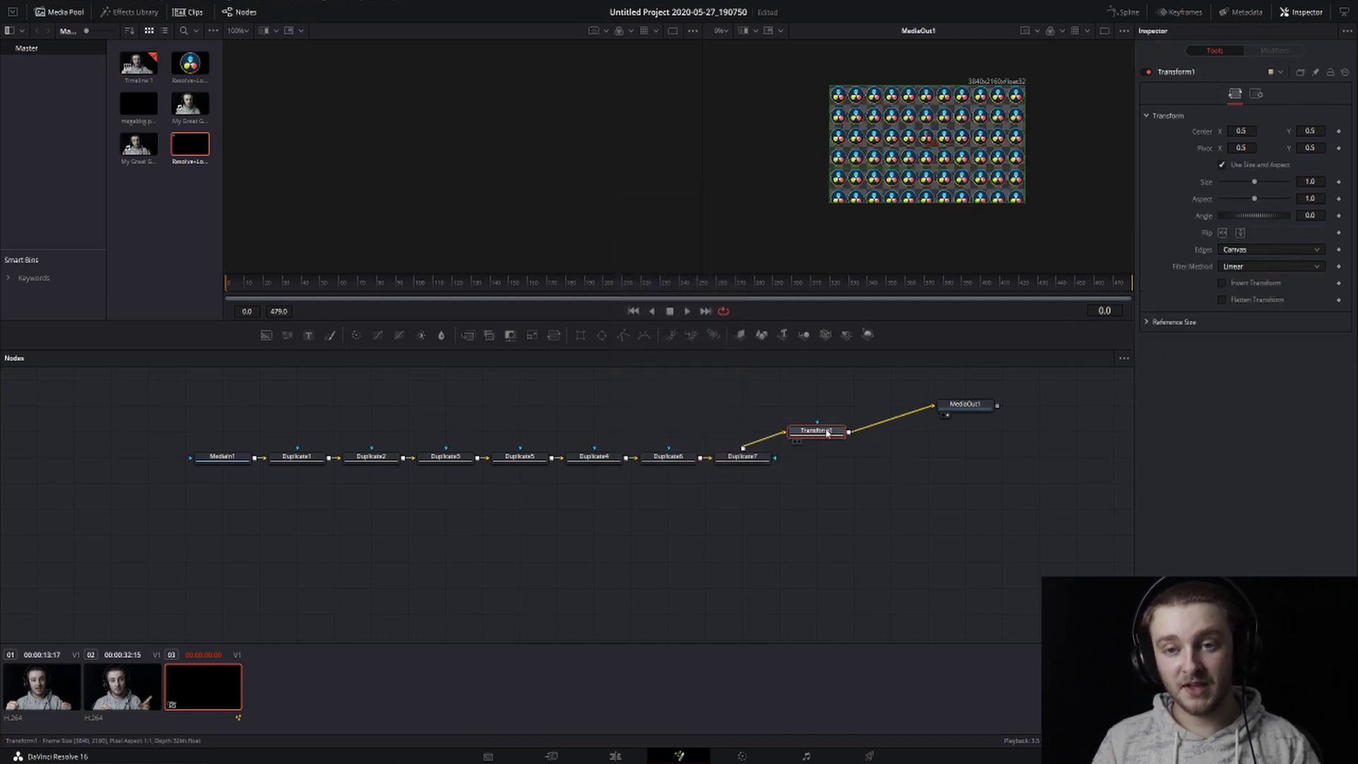
pyautogui.moveTo(1025, 204); pyautogui.dragTo(1085, 267)
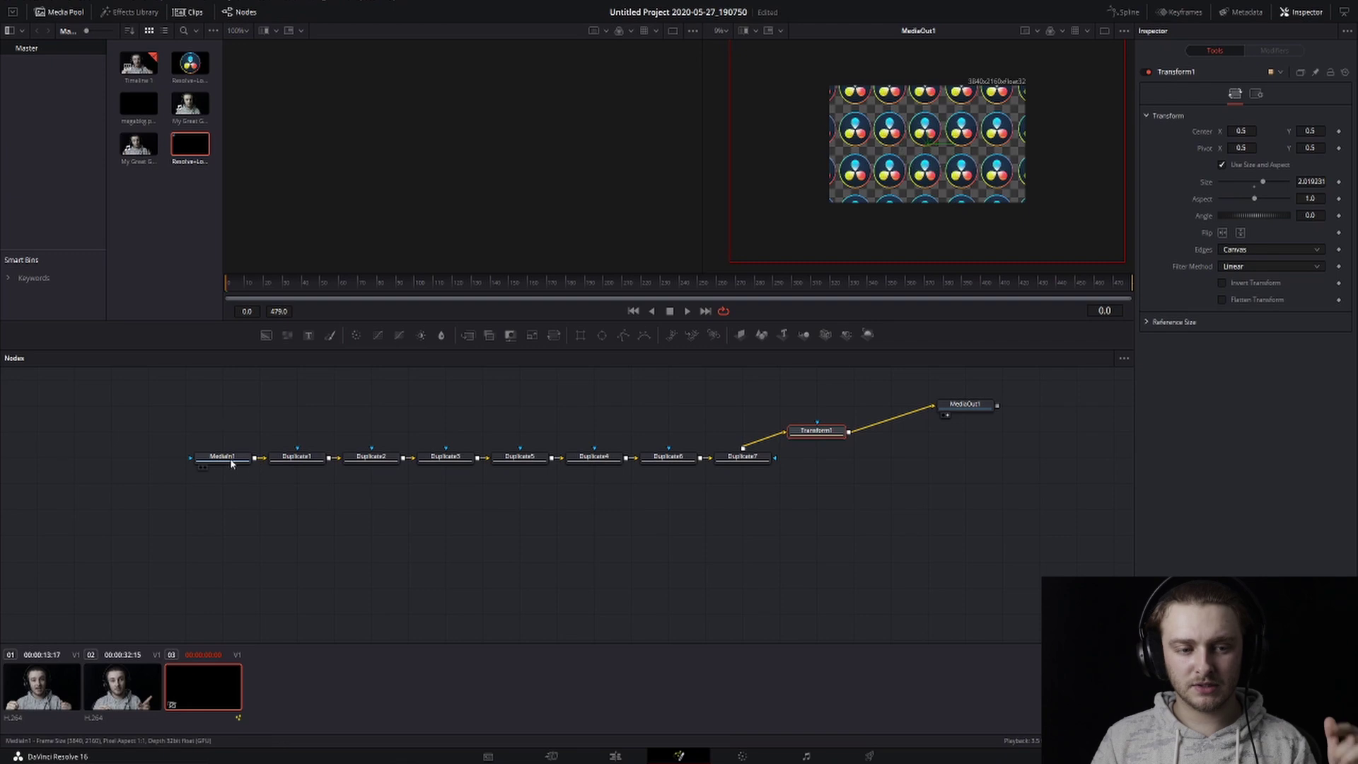
# Insert a Transform node after MediaIn1, setting Size to 0.73 and Center to about X 0.51, Y 0.55 to space out the logos.
pyautogui.moveTo(241, 458); pyautogui.dragTo(63, 428)
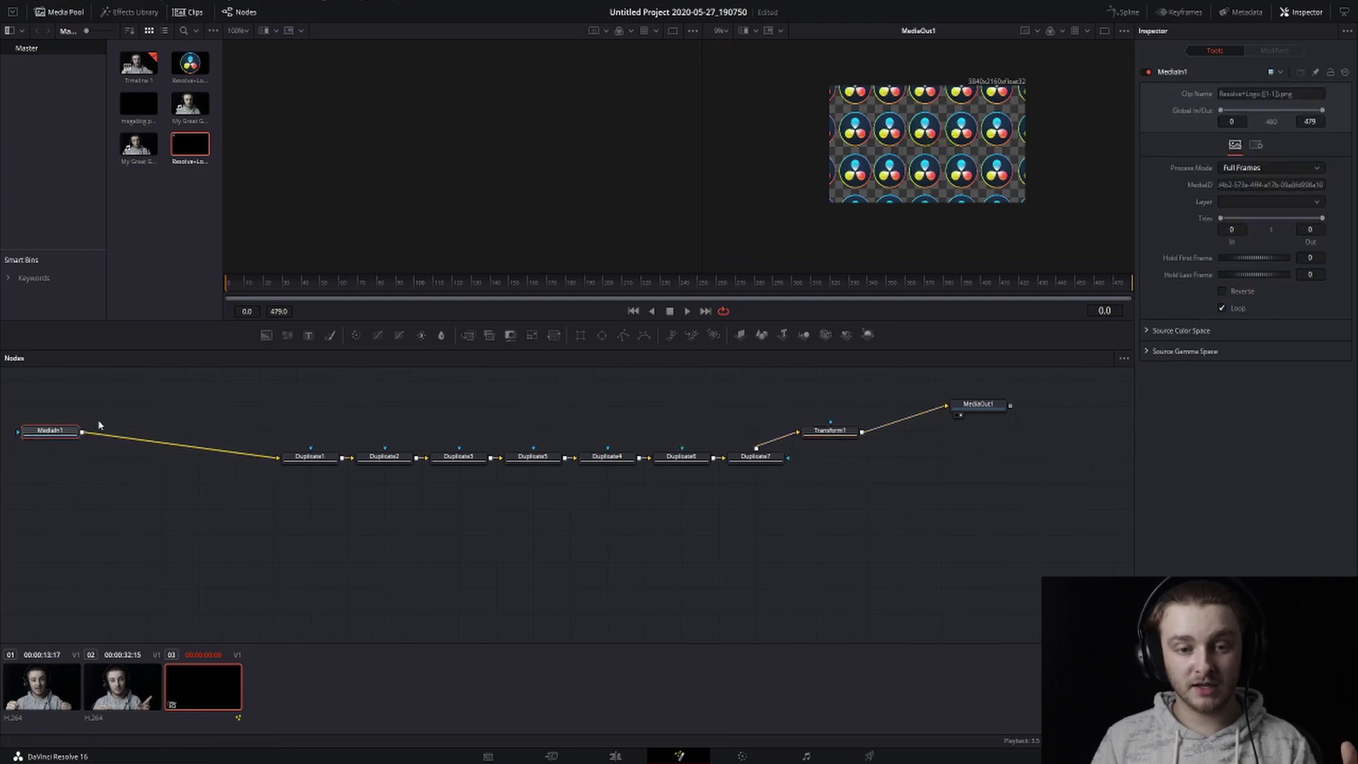
pyautogui.click(531, 336)
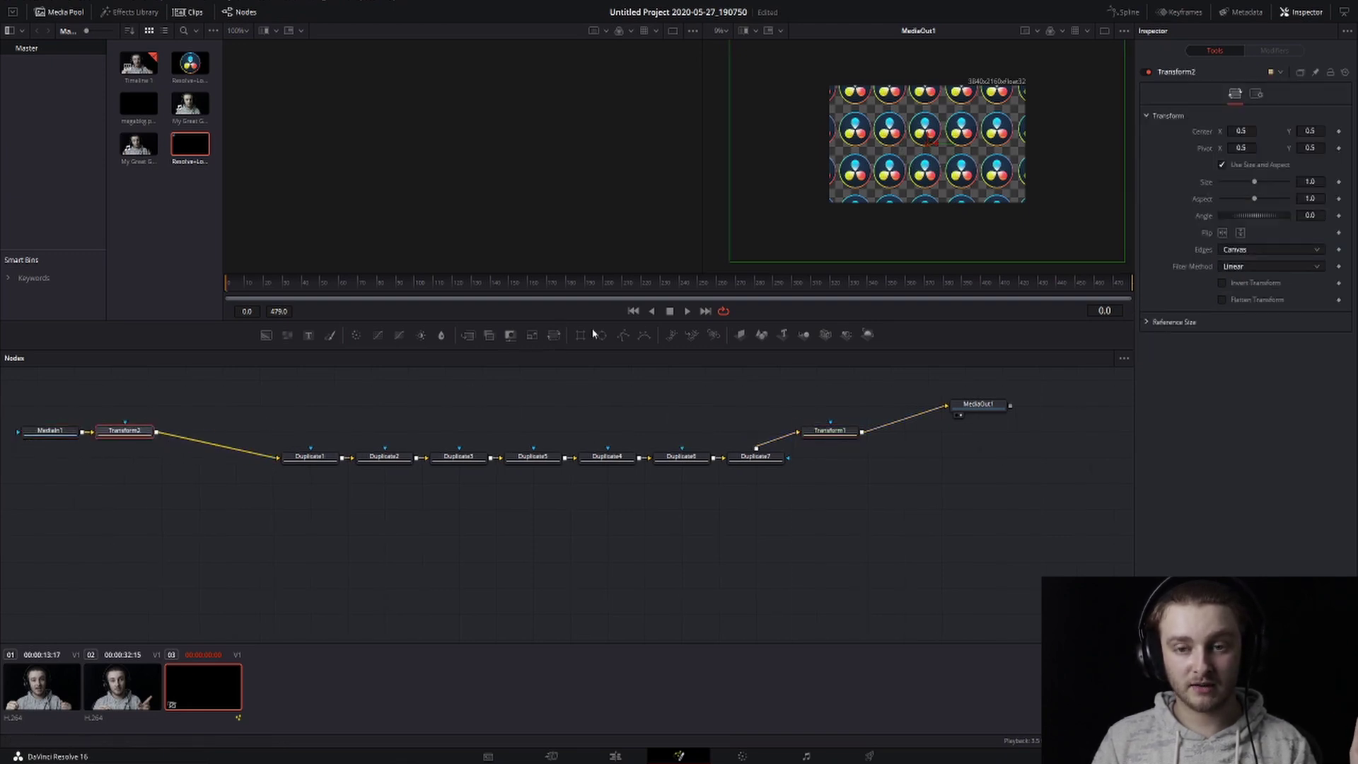
pyautogui.moveTo(1253, 182); pyautogui.dragTo(1245, 181)
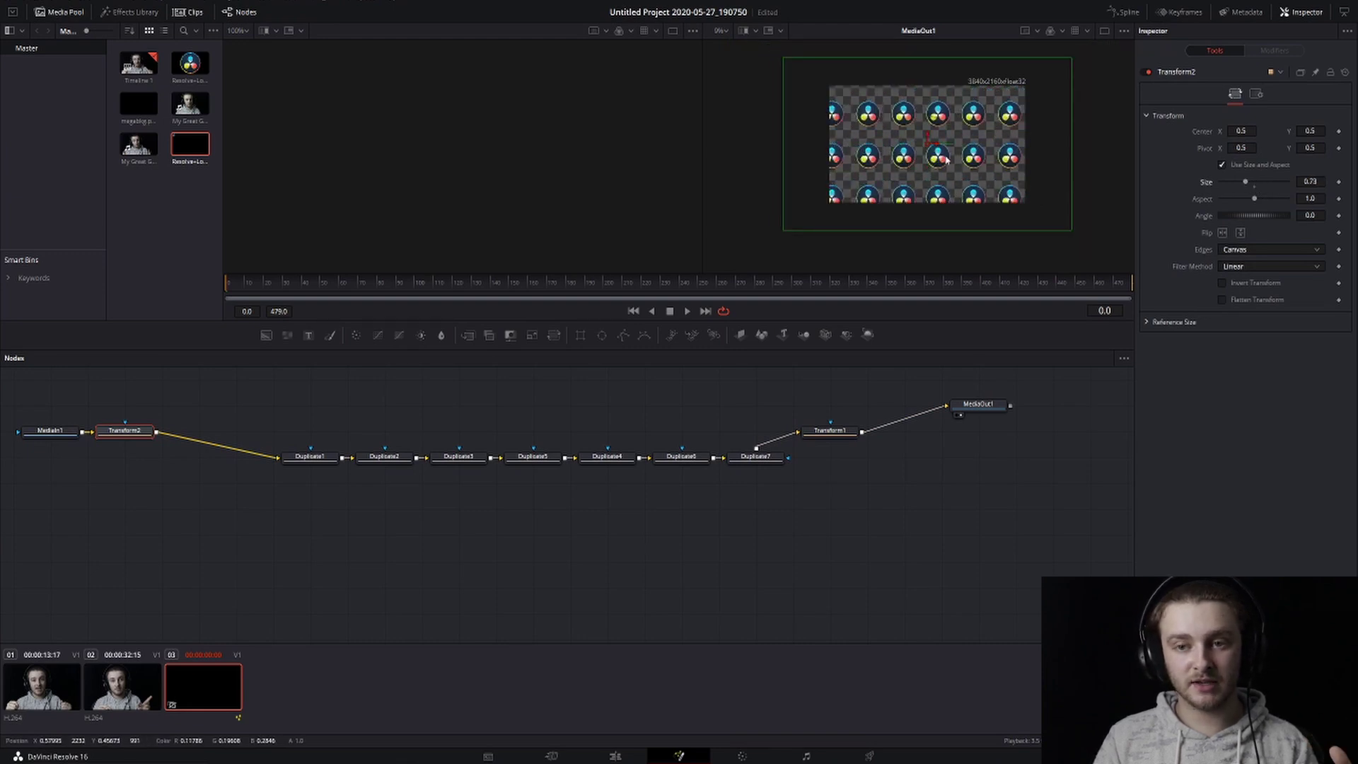
pyautogui.moveTo(930, 148); pyautogui.dragTo(932, 138)
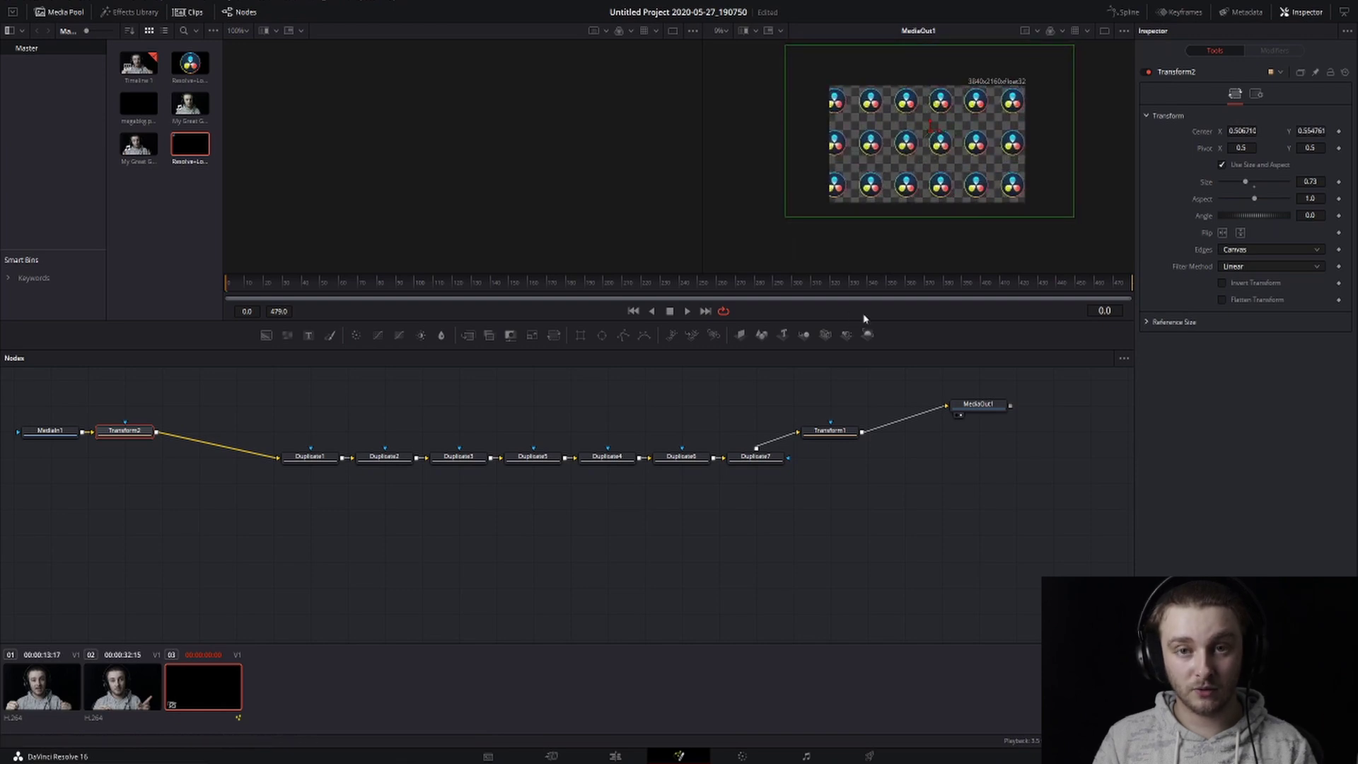
# Keyframe Transform1's Center at frame 0 and move the pattern to Center X about 0.19, Y 1.0.
pyautogui.click(831, 431)
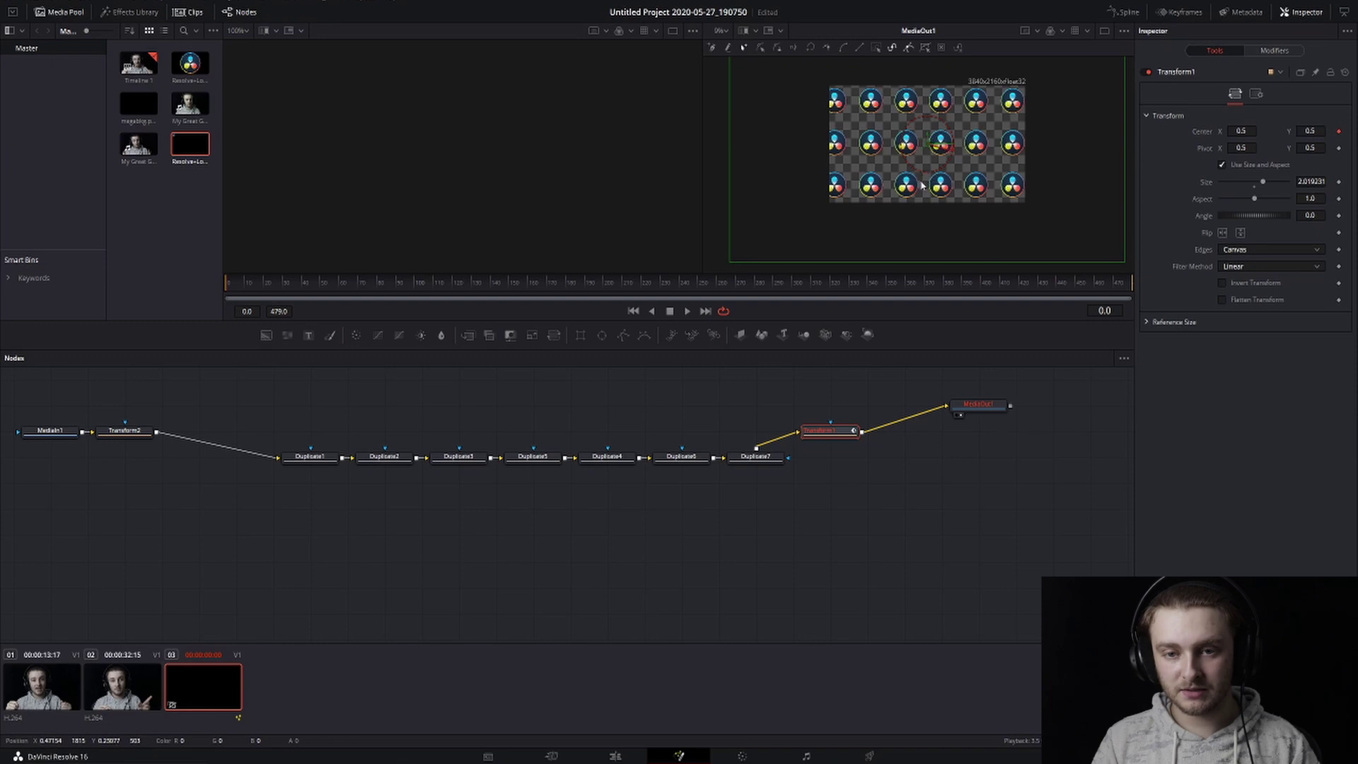
pyautogui.scroll(-2, 915, 205)
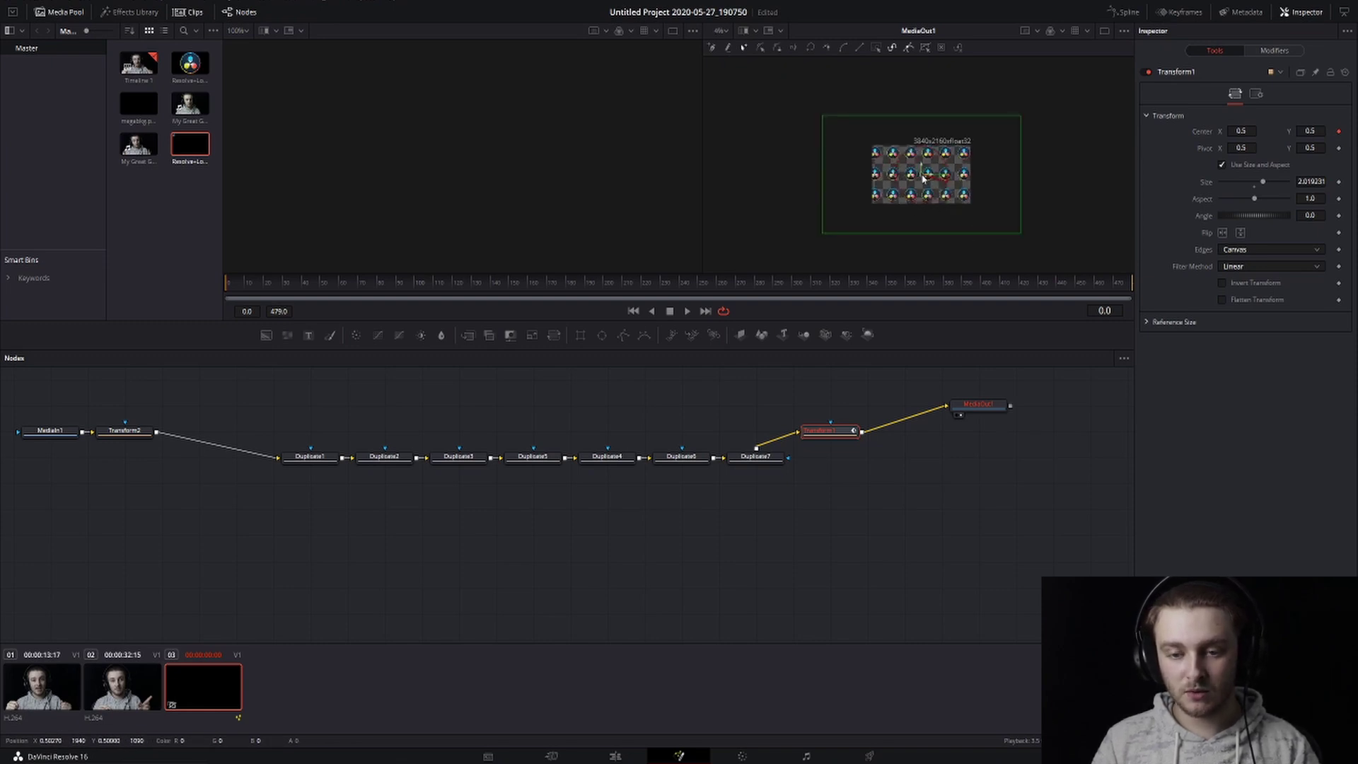
pyautogui.moveTo(922, 179); pyautogui.dragTo(892, 146)
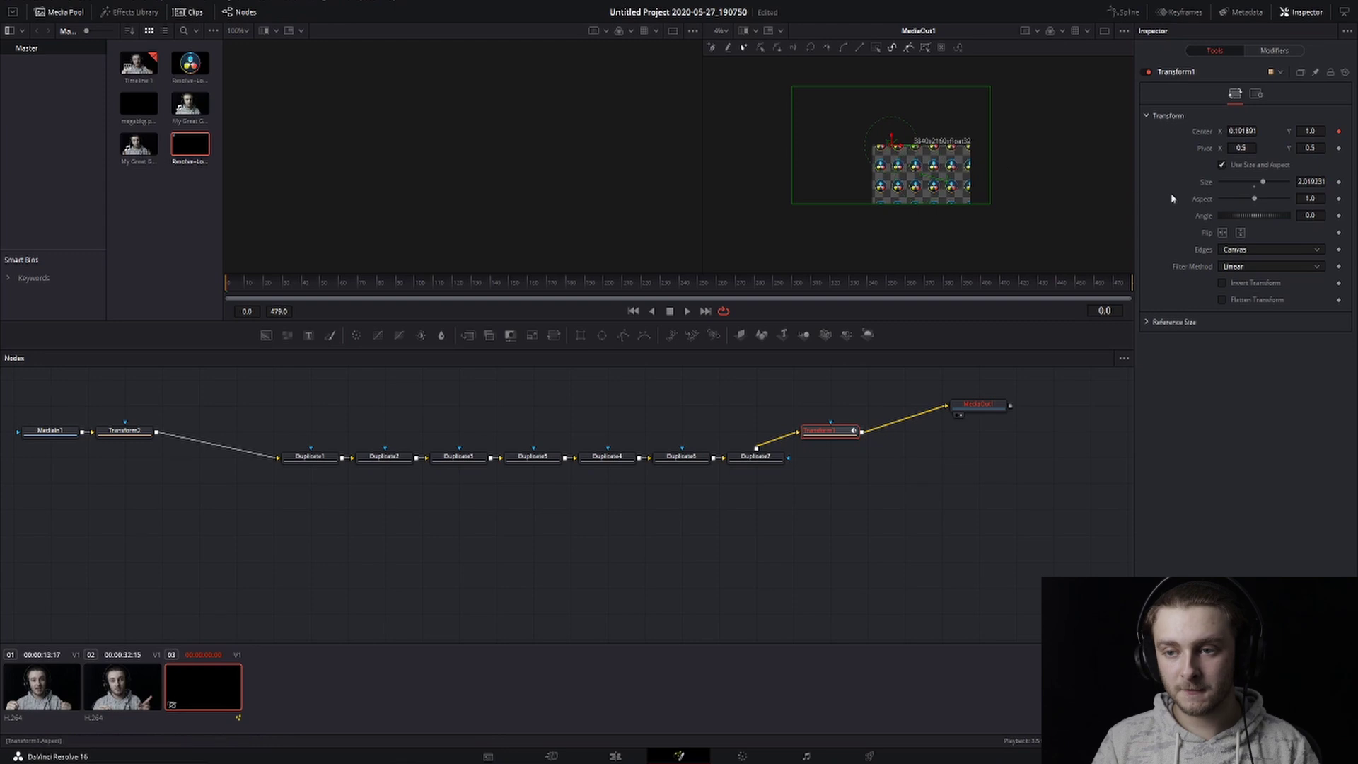
# Rotate Transform1 to Angle 13.0 and animate its Center from about X 0.29, Y 0.74 at frame 0 to X 0.73, Y 0.34 at frame 480.
pyautogui.moveTo(1253, 218); pyautogui.dragTo(1256, 217)
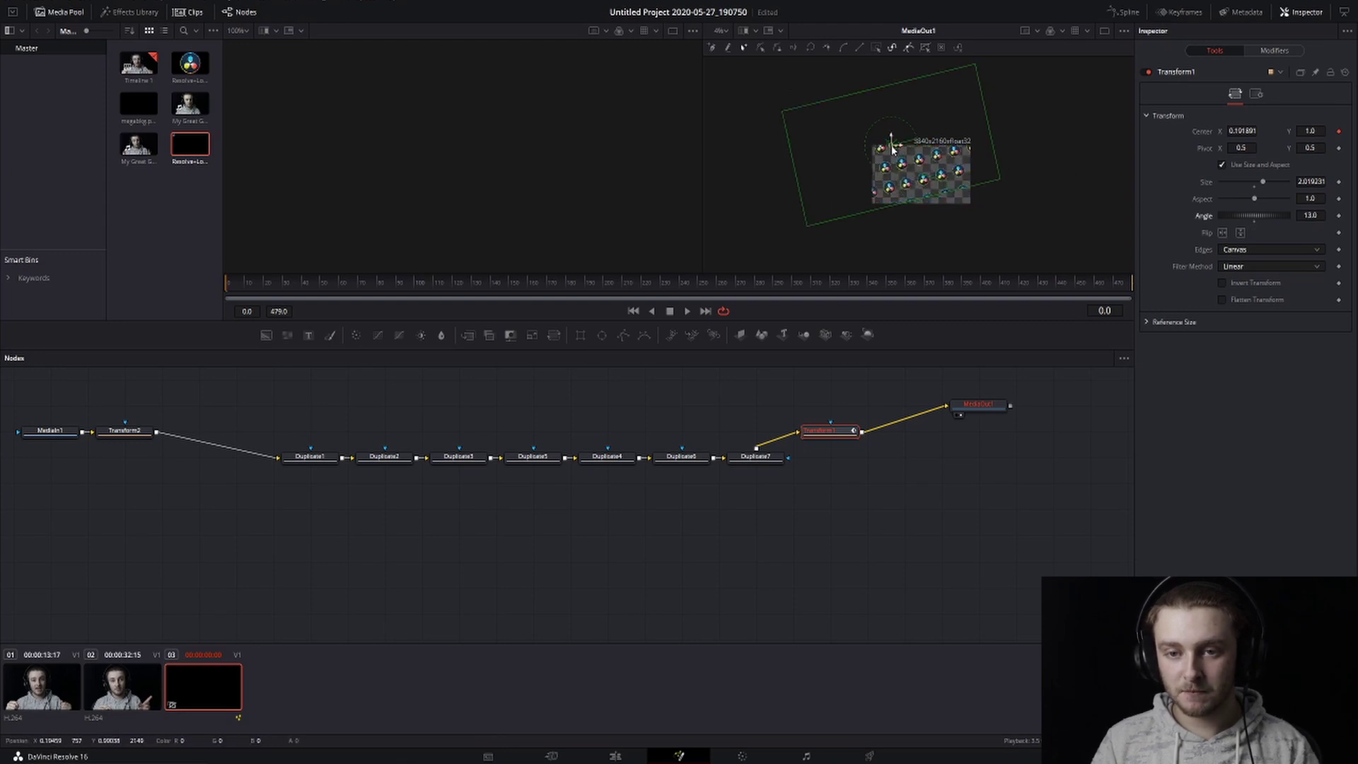
pyautogui.moveTo(893, 148); pyautogui.dragTo(902, 164)
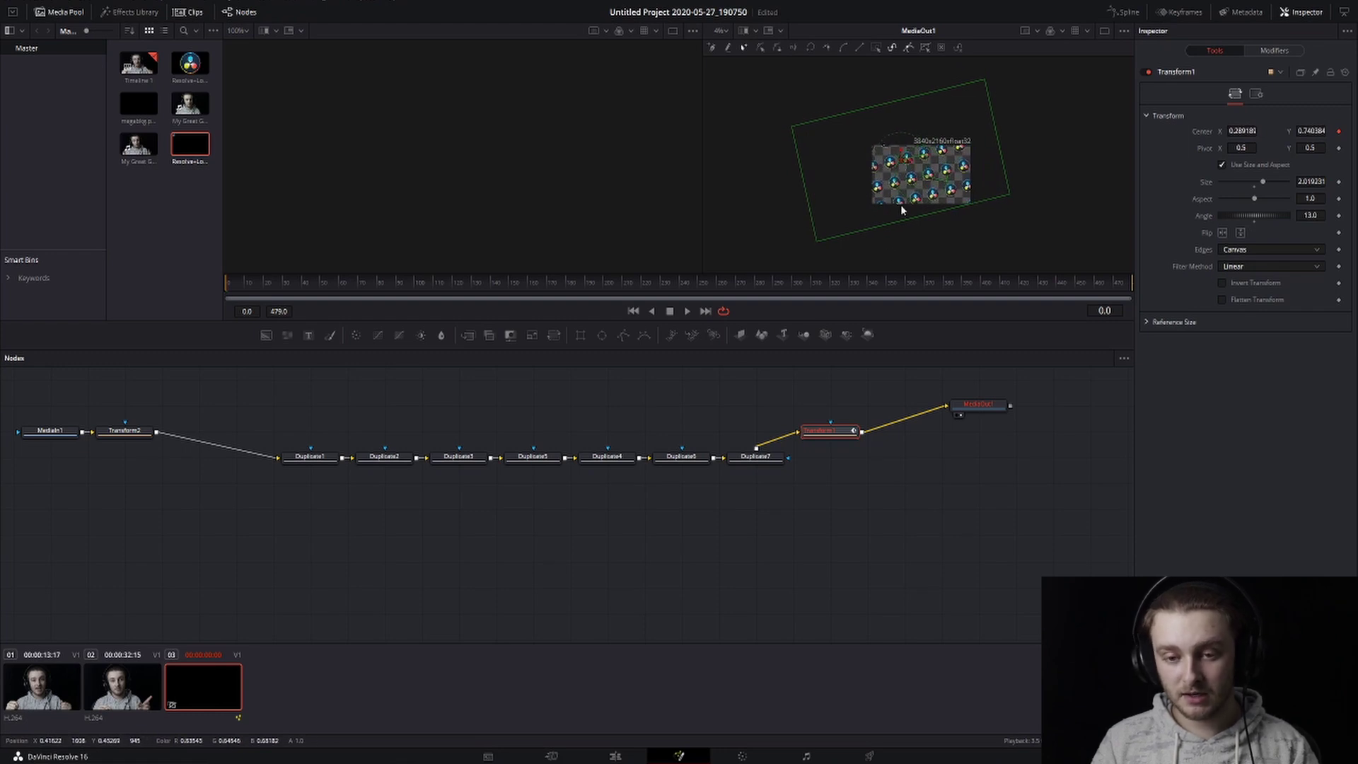
pyautogui.click(1129, 284)
pyautogui.moveTo(1129, 284); pyautogui.dragTo(1140, 284)
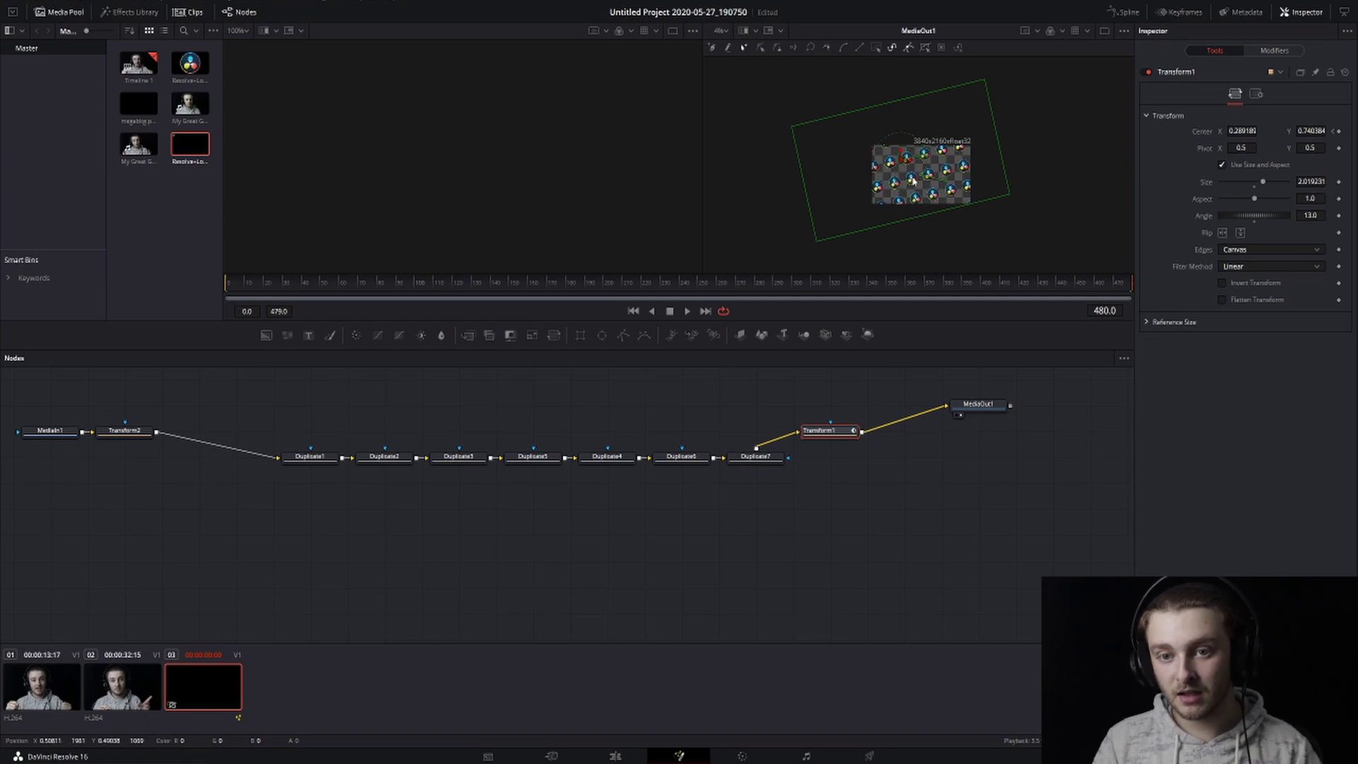
pyautogui.moveTo(902, 163); pyautogui.dragTo(944, 188)
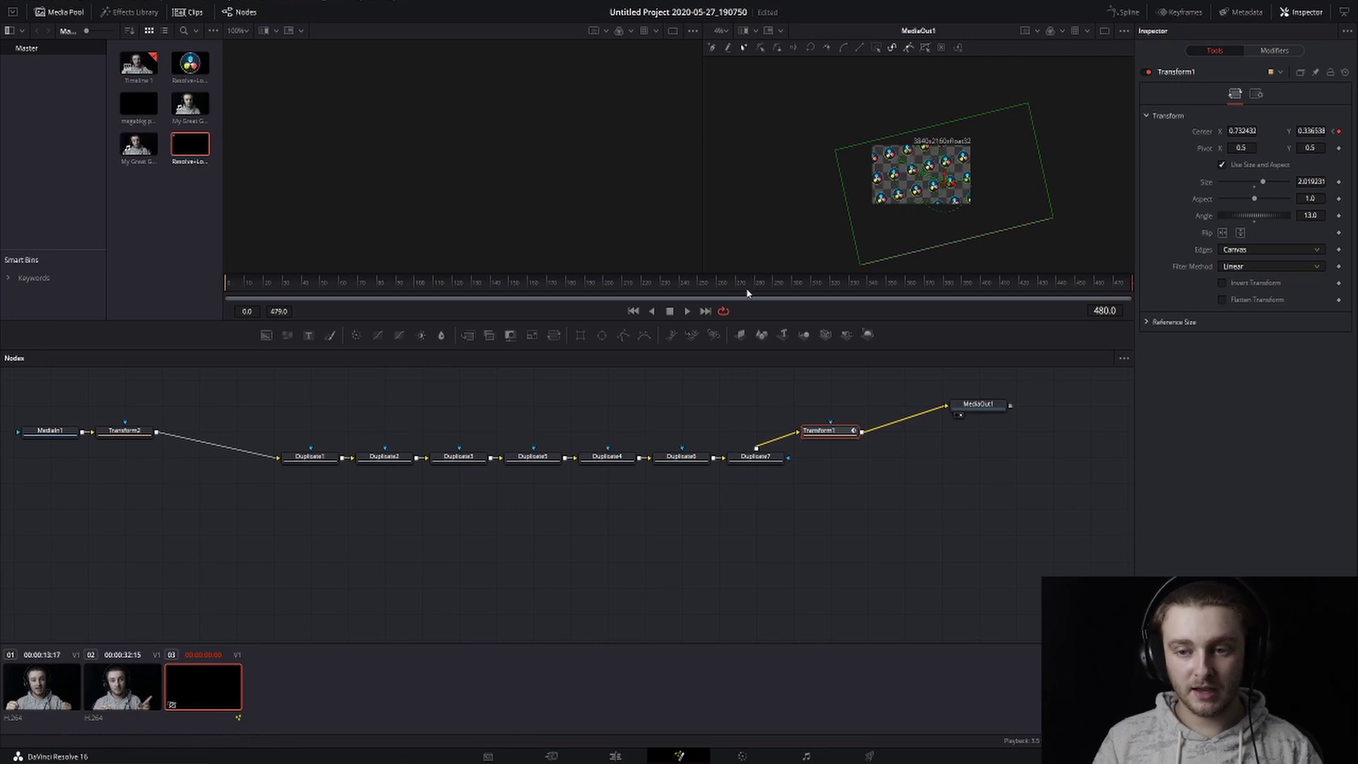
pyautogui.moveTo(911, 291); pyautogui.dragTo(251, 280)
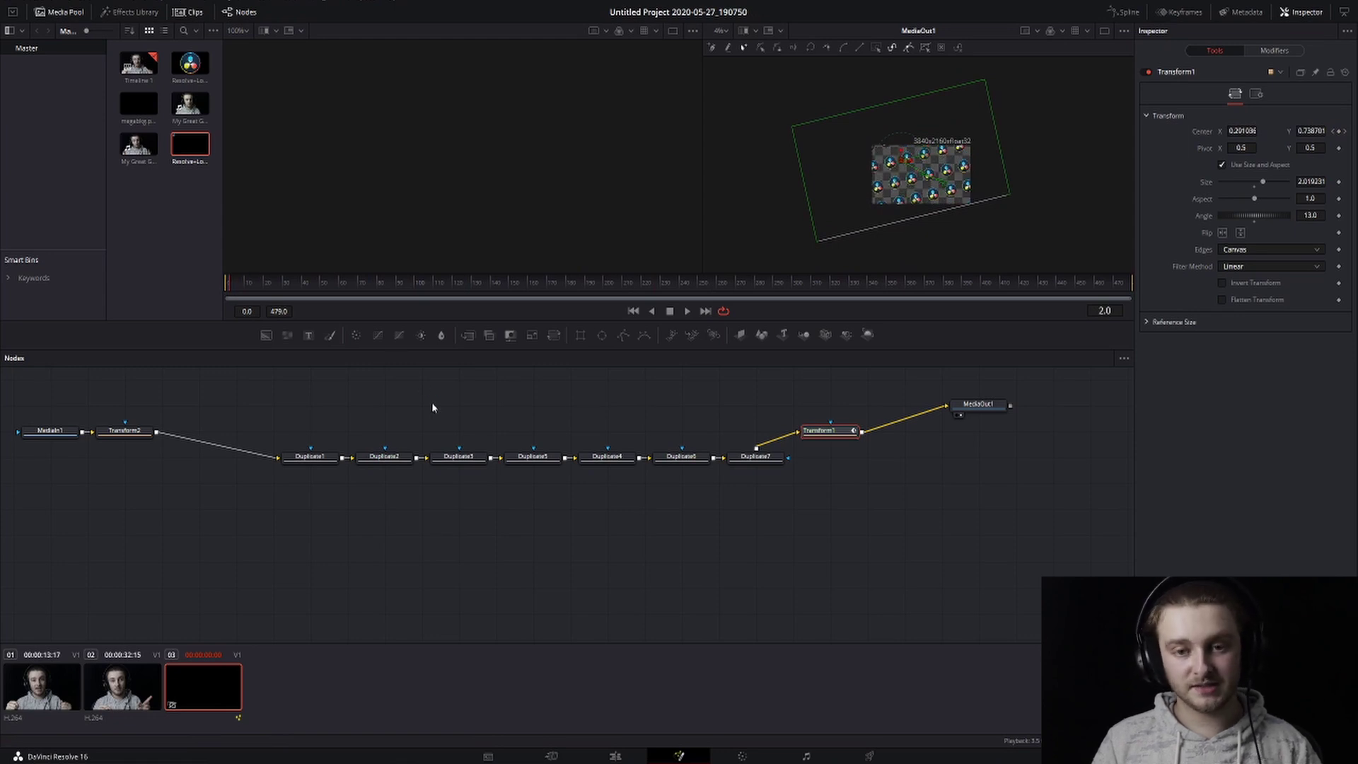
# Switch to the Edit page and play the Fusion composition from its start to review the pattern's movement.
pyautogui.moveTo(450, 461)
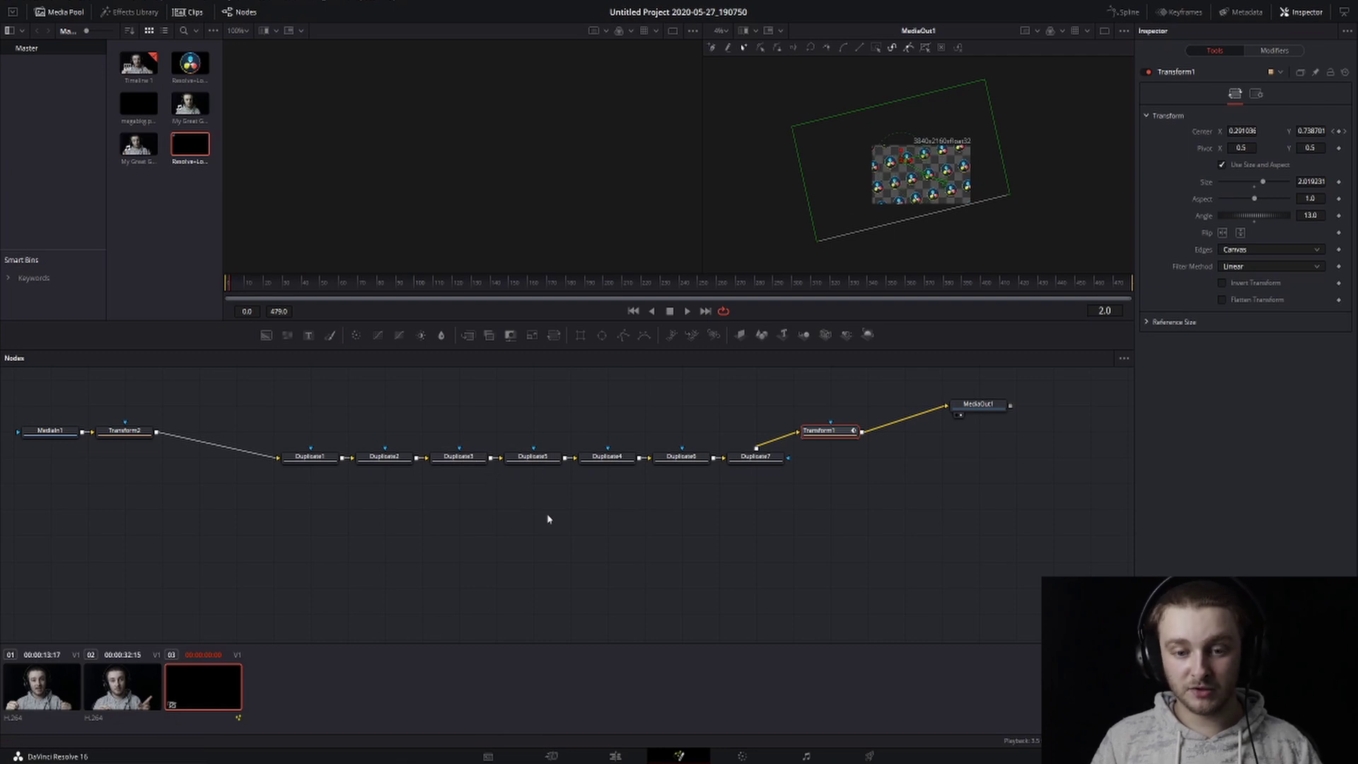
pyautogui.click(616, 756)
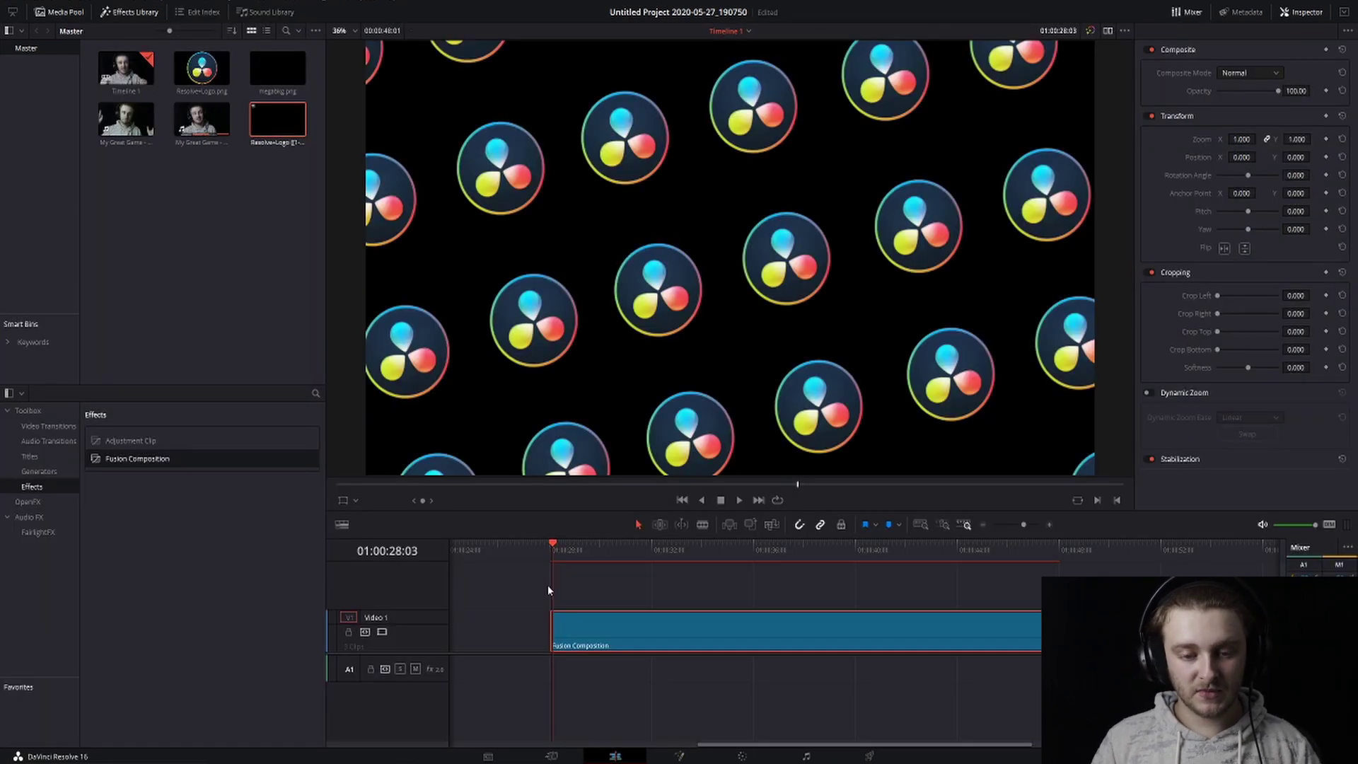
pyautogui.moveTo(552, 552)
pyautogui.mouseDown()
pyautogui.moveTo(1008, 550)
pyautogui.moveTo(557, 546)
pyautogui.mouseUp()
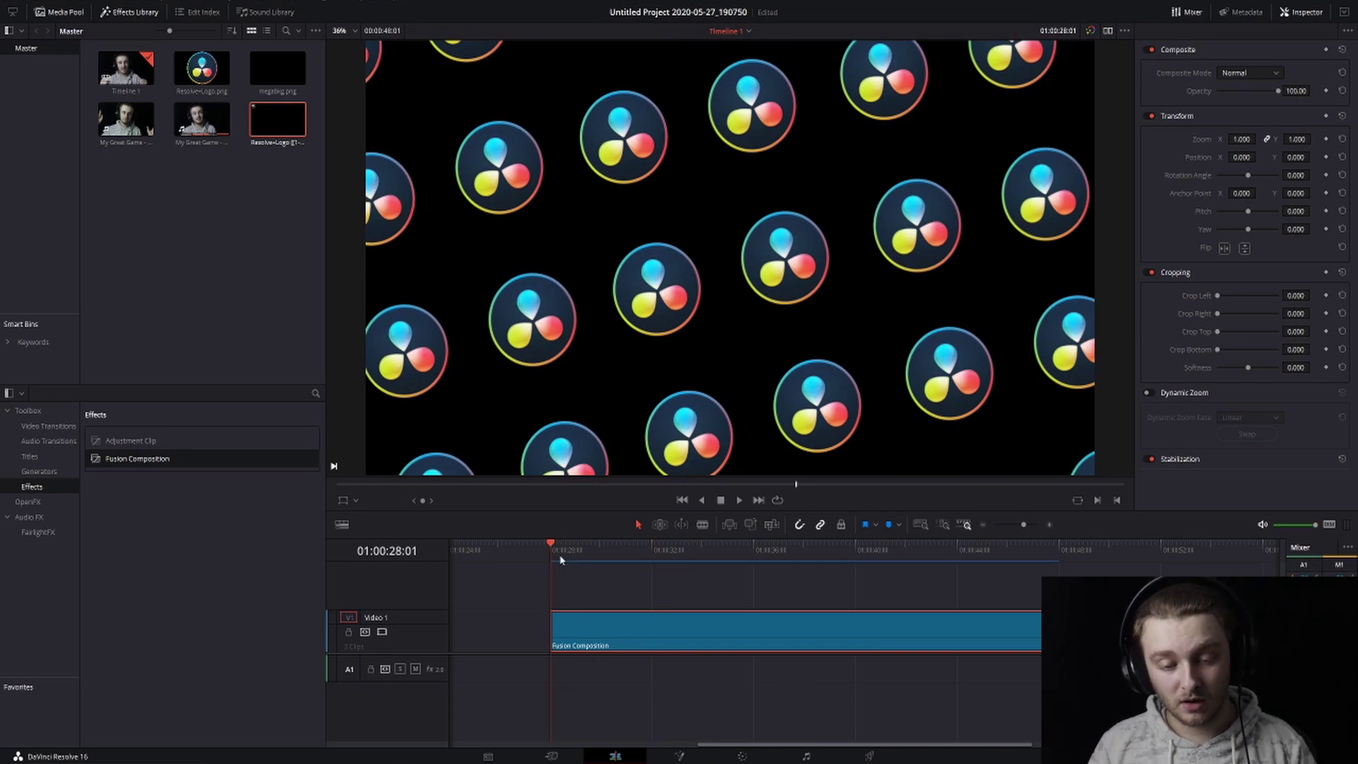
pyautogui.moveTo(561, 559)
pyautogui.mouseDown()
pyautogui.moveTo(634, 560)
pyautogui.moveTo(556, 567)
pyautogui.mouseUp()
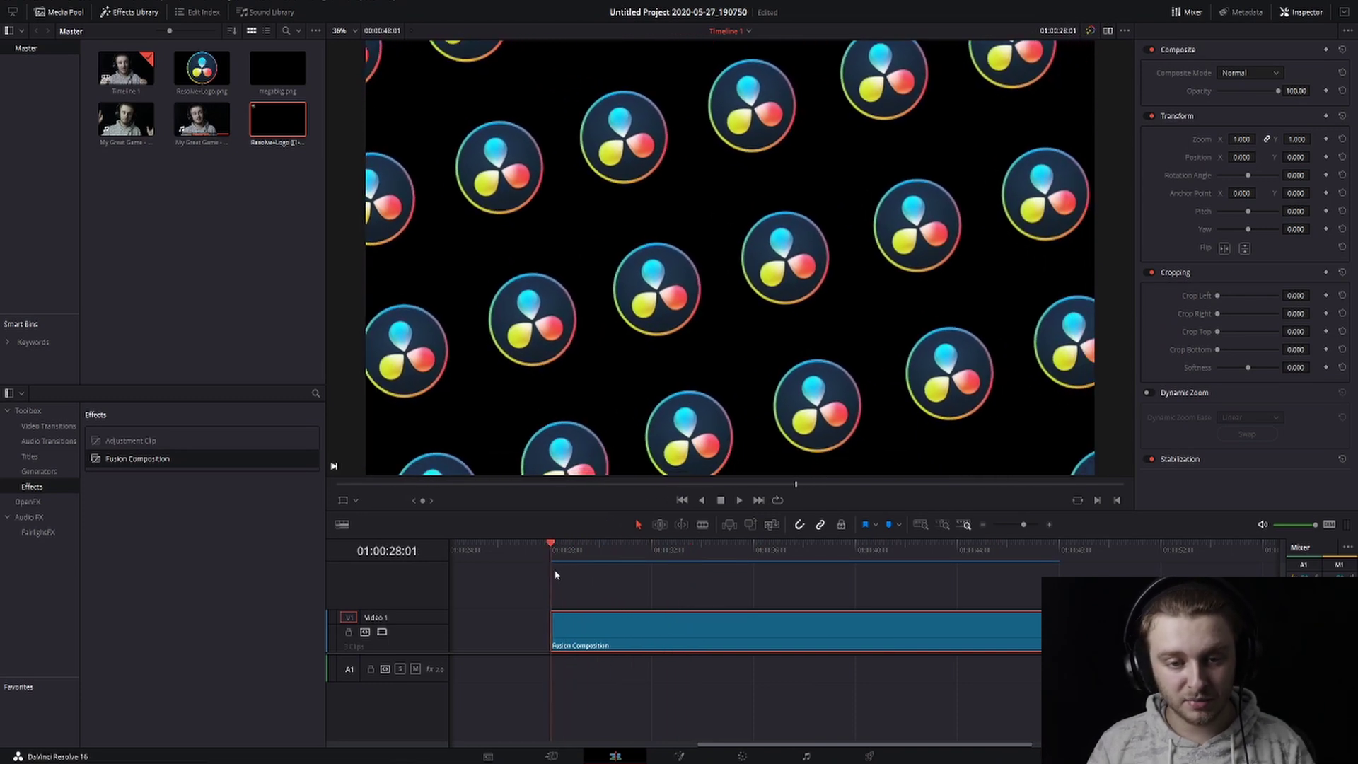
pyautogui.press('space')
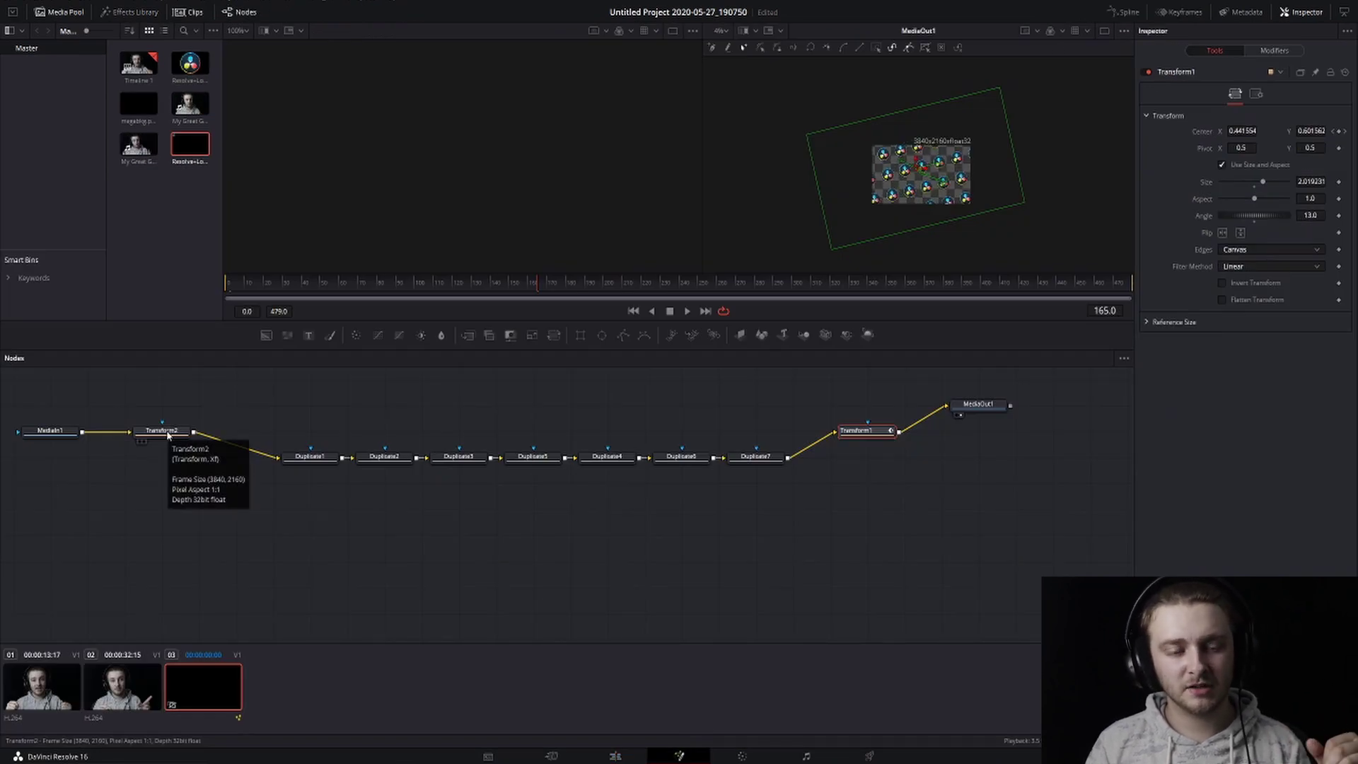
# Line up Transform2 and Transform1 with the Duplicate nodes and insert a ColorCorrector node between Transform1 and MediaOut1.
pyautogui.moveTo(167, 434); pyautogui.dragTo(208, 457)
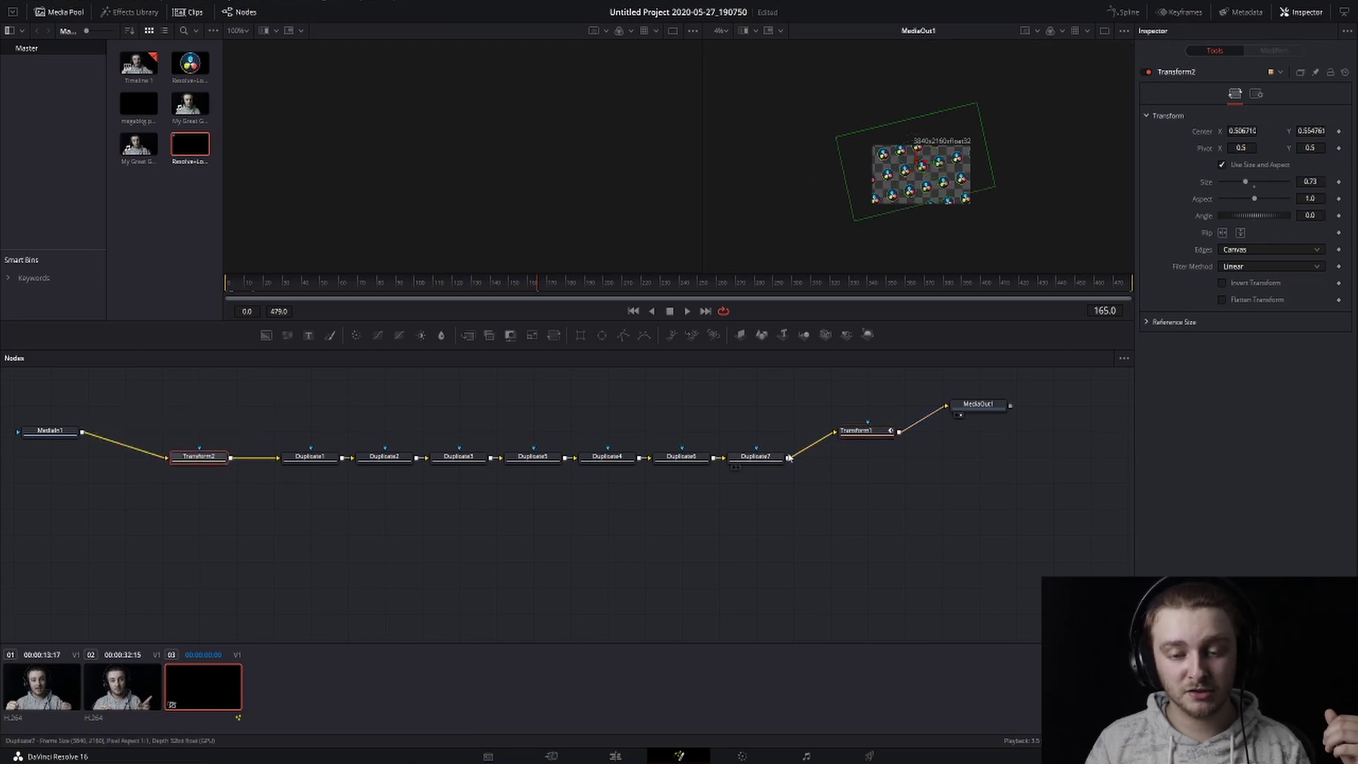
pyautogui.moveTo(867, 441); pyautogui.dragTo(884, 452)
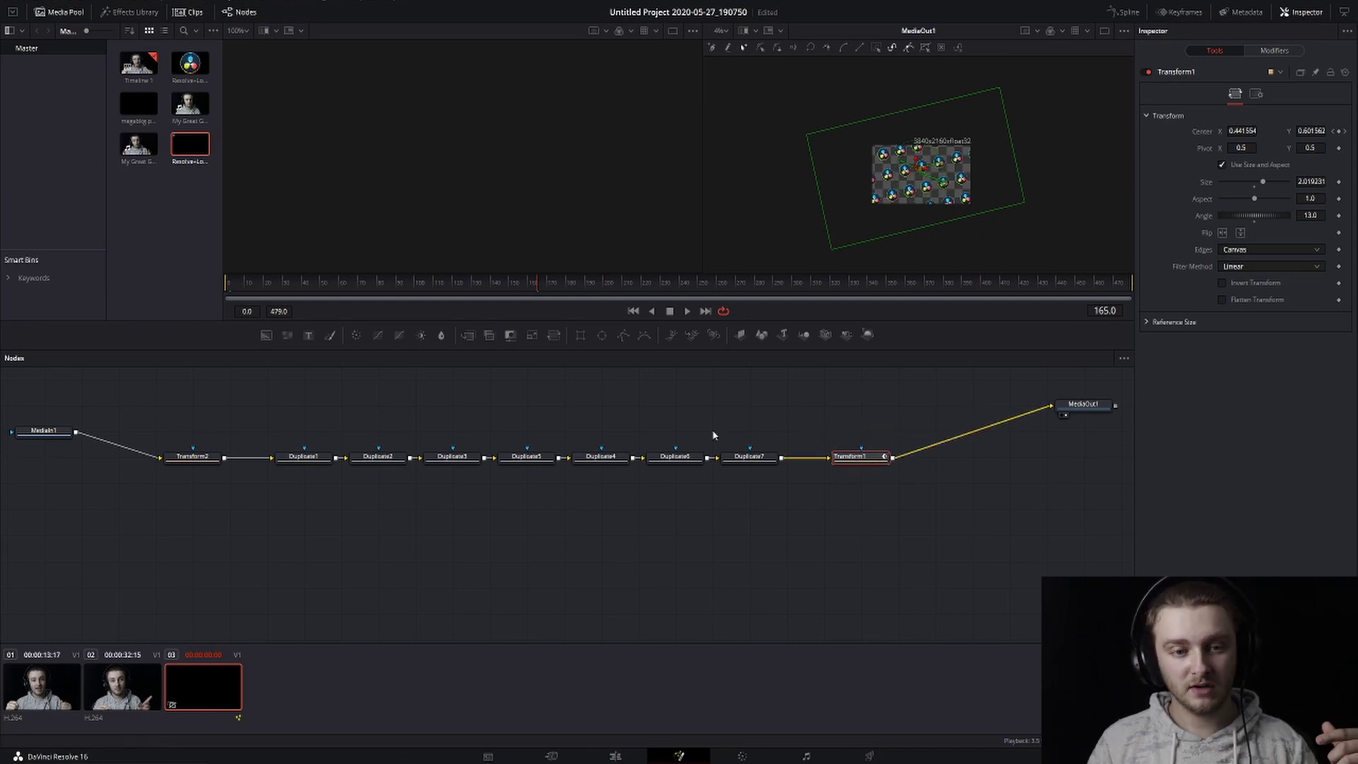
pyautogui.click(357, 336)
pyautogui.moveTo(947, 460); pyautogui.dragTo(984, 434)
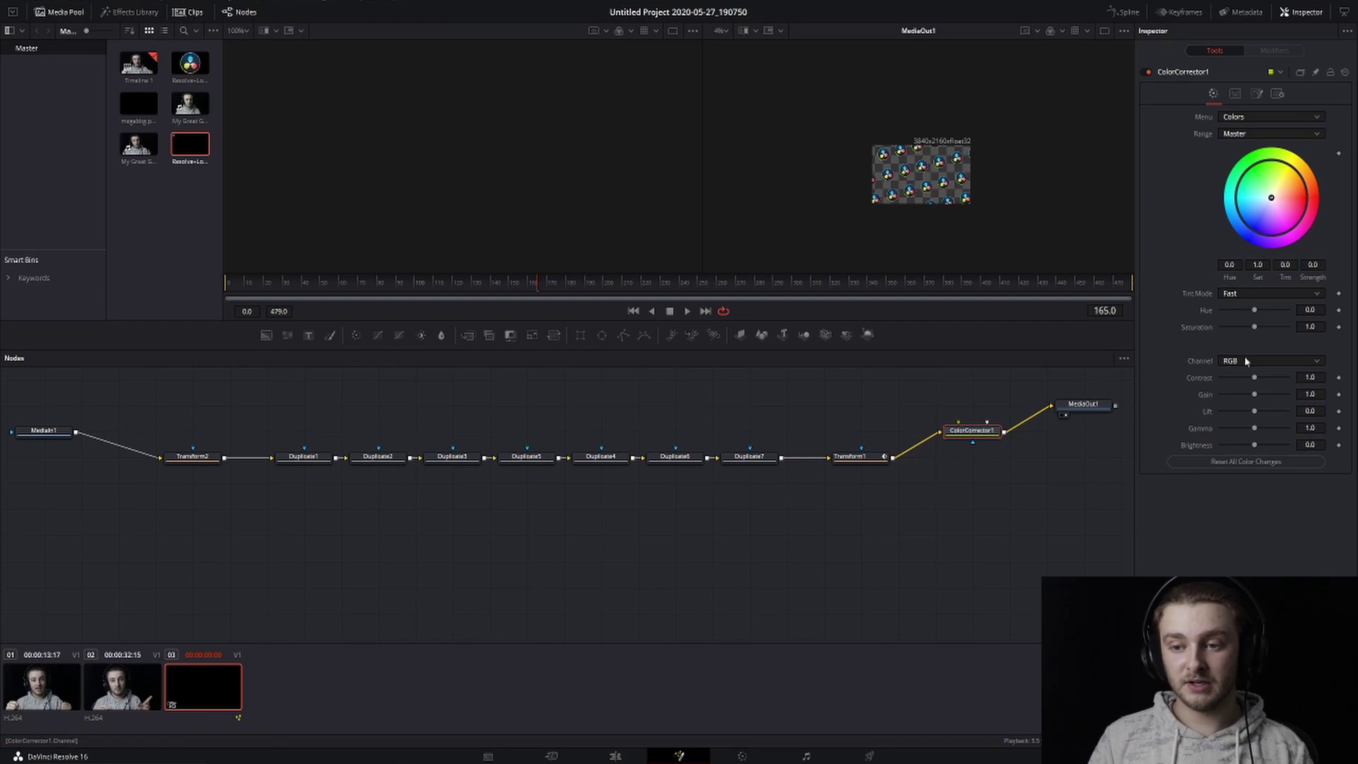
# Try the ColorCorrector node's Gain at 5.0, resetting it in between, and bring it down to about 1.83.
pyautogui.moveTo(1255, 394); pyautogui.dragTo(1286, 394)
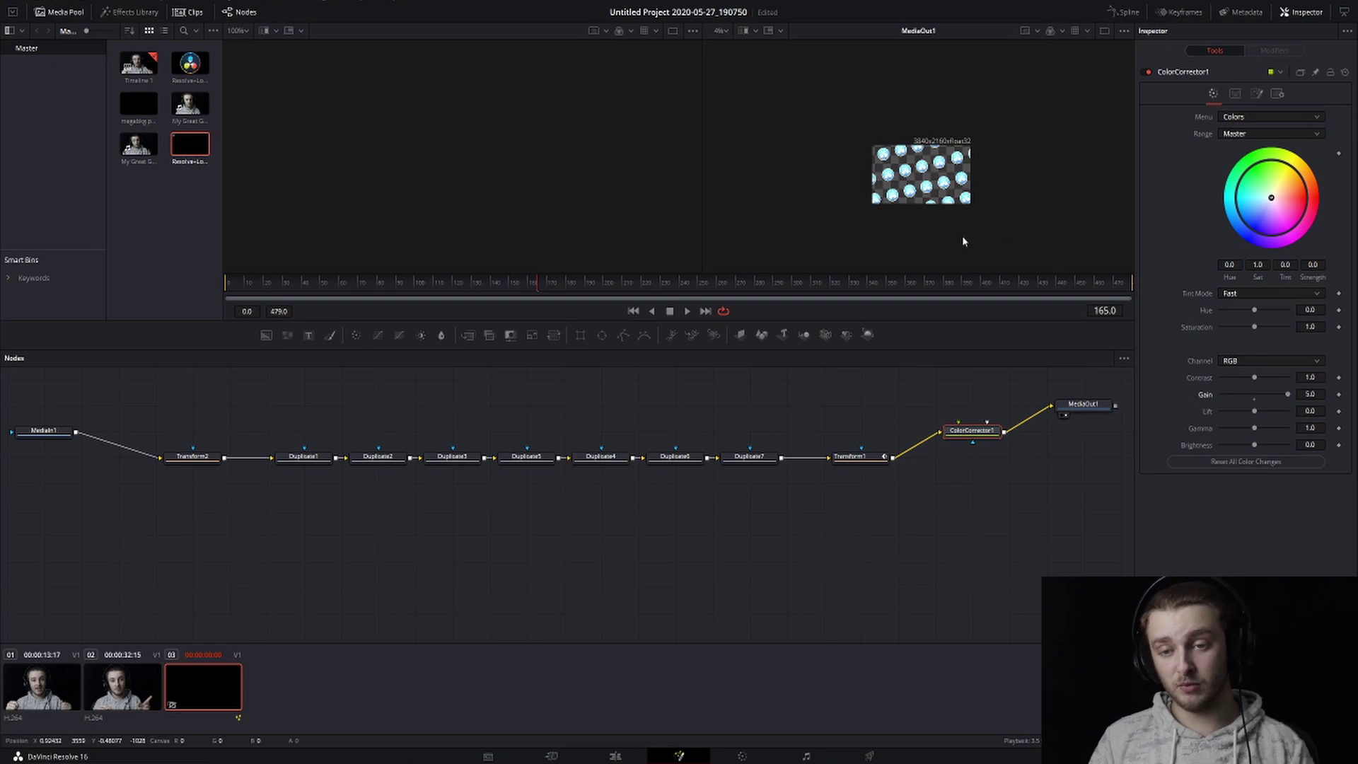
pyautogui.doubleClick(1205, 393)
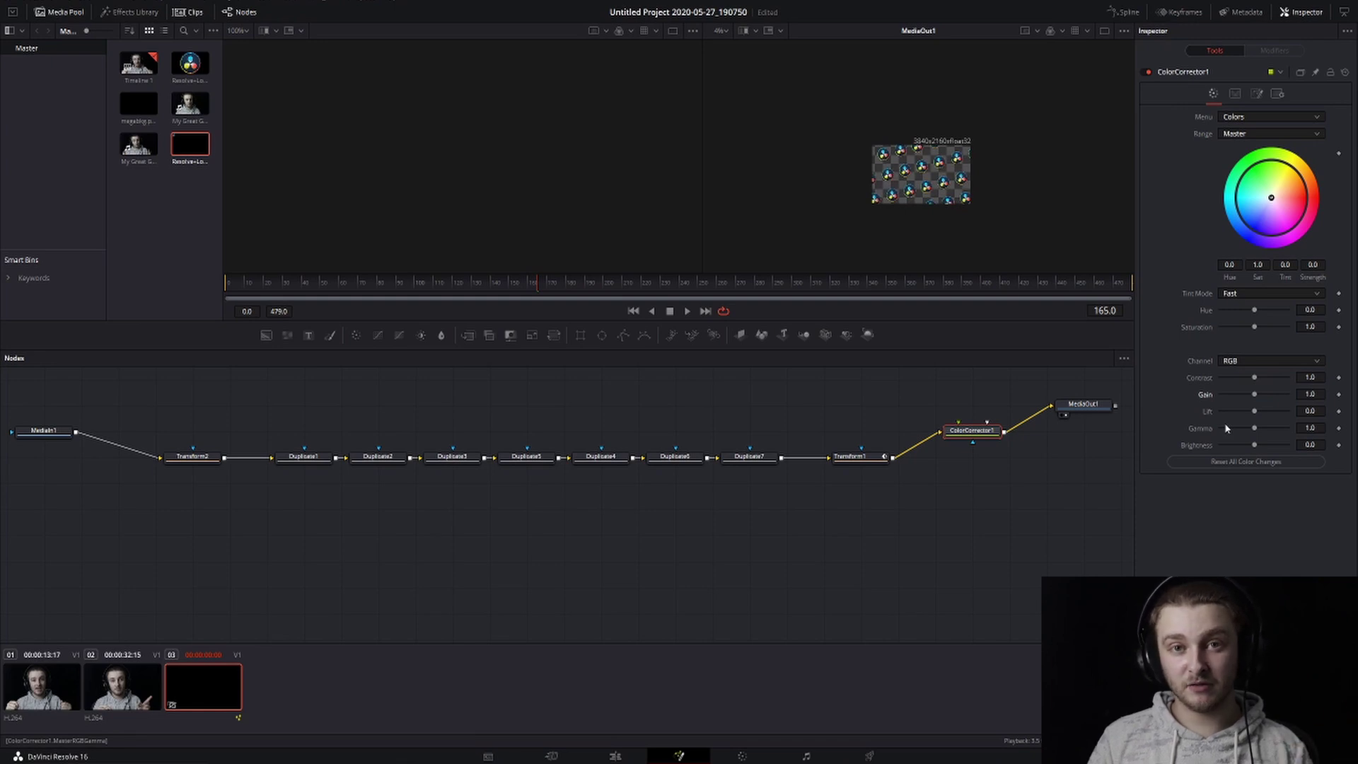
pyautogui.click(1309, 394)
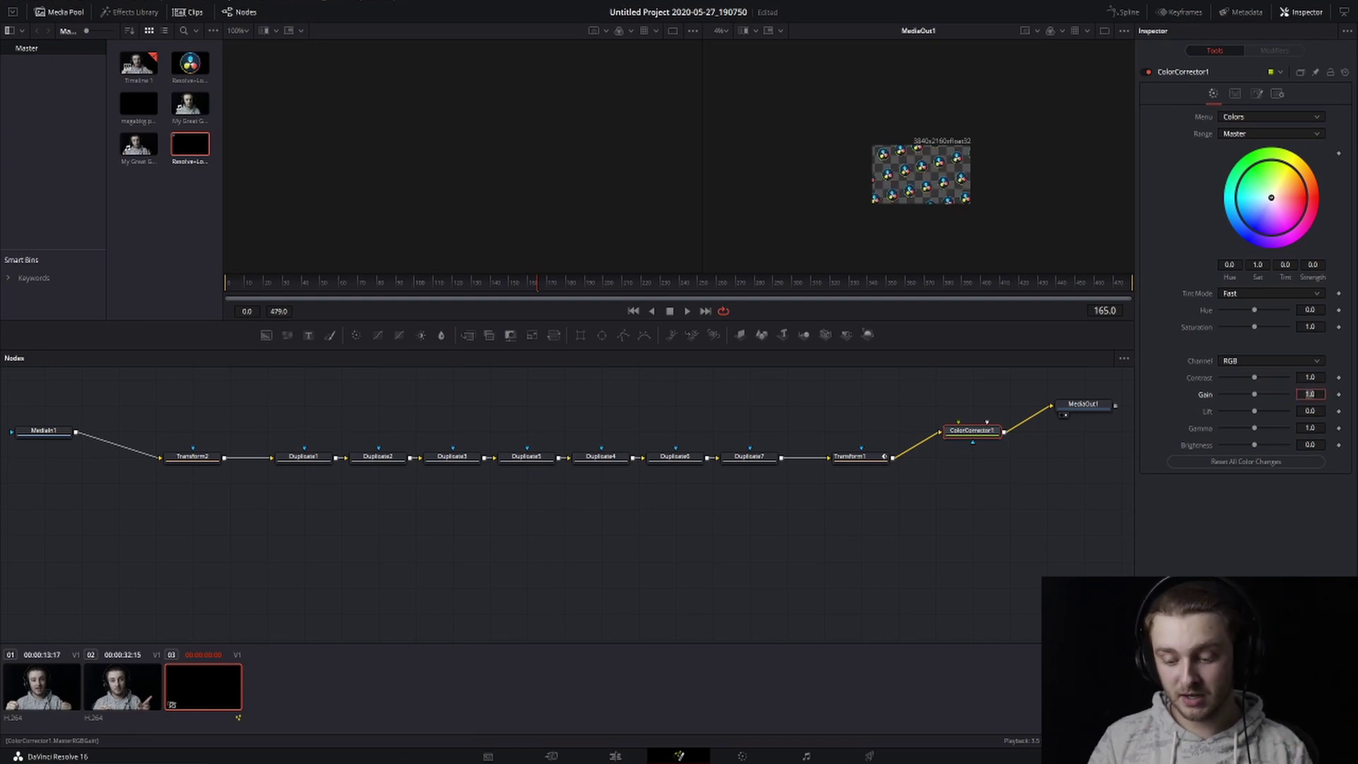
pyautogui.write('5')
pyautogui.press('Tab')
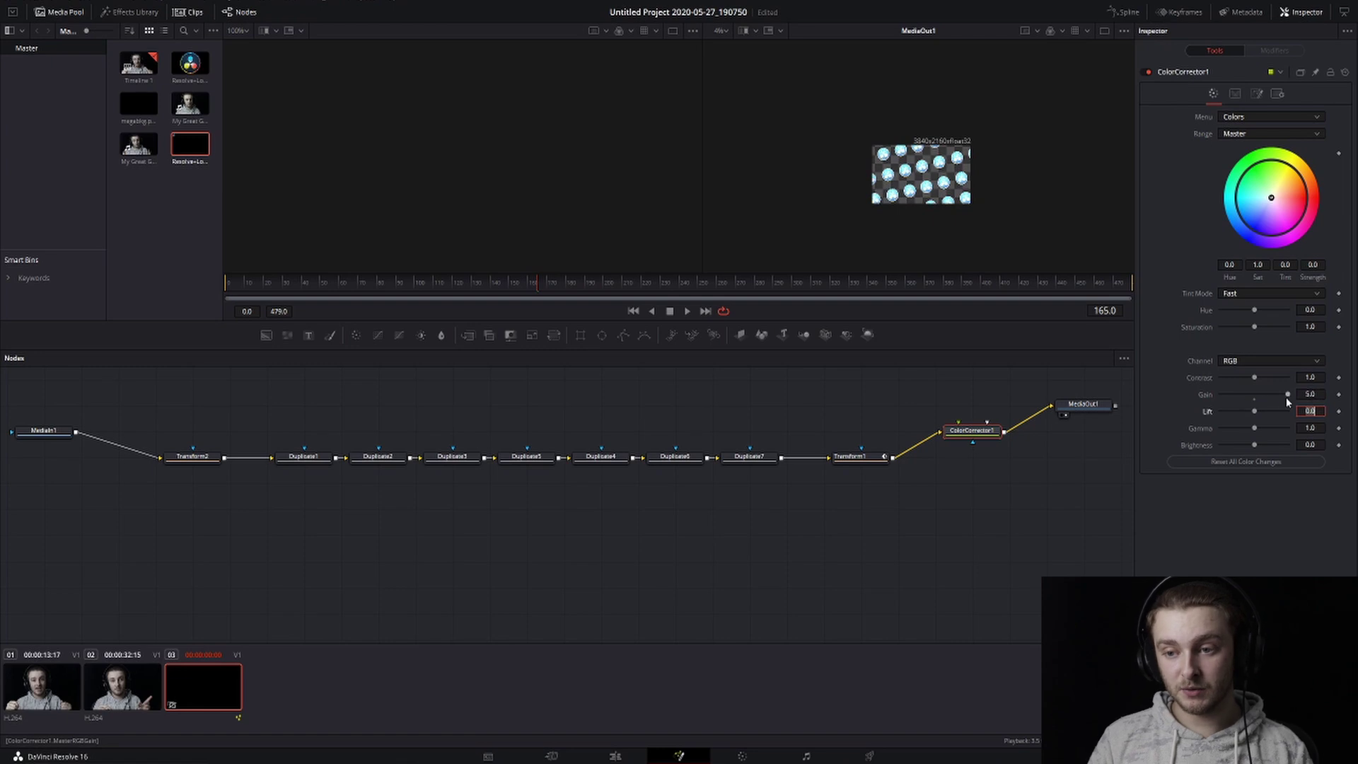
pyautogui.moveTo(1287, 394); pyautogui.dragTo(1255, 395)
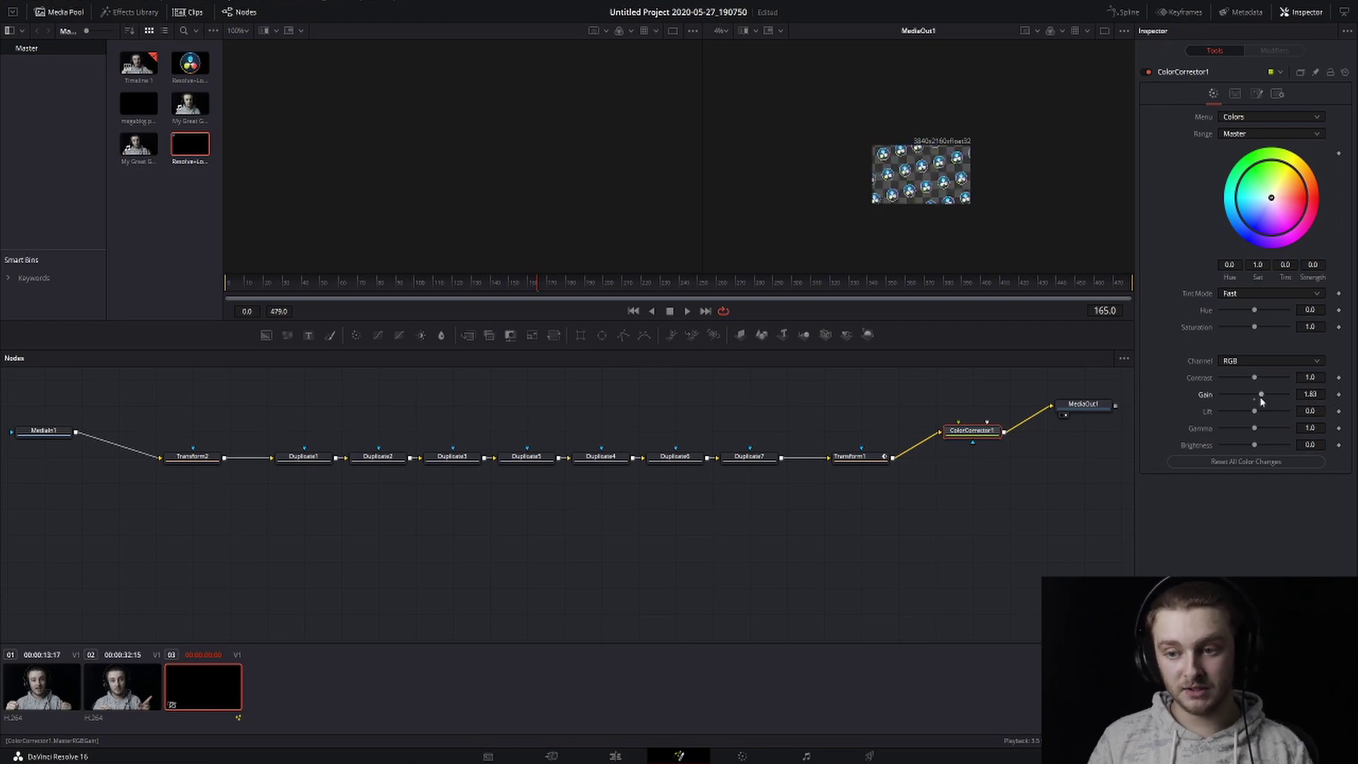